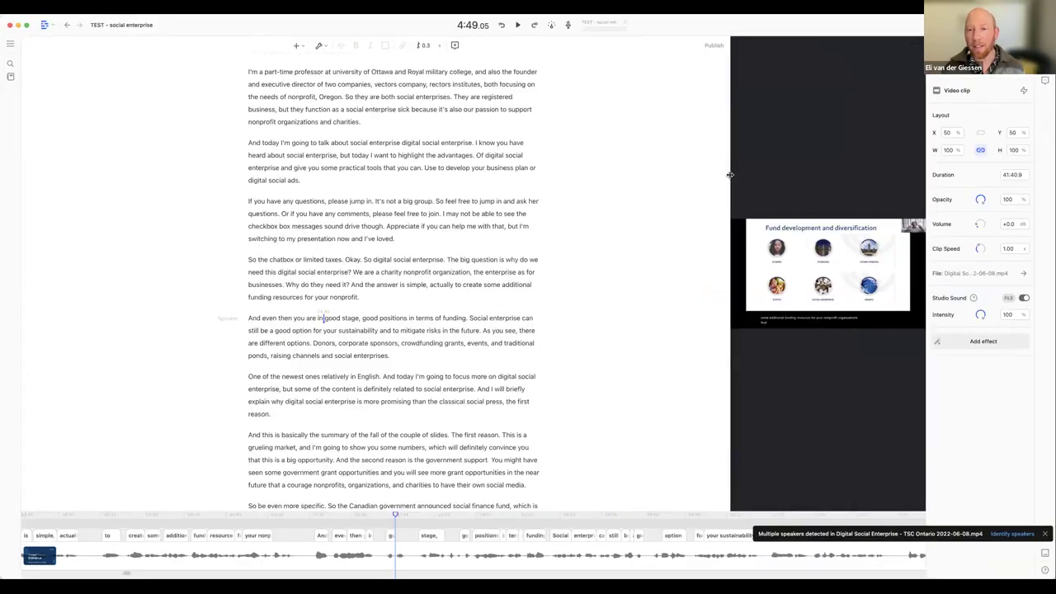
- Enlarge the video preview beside the transcript and make the timeline taller
{"action": "left_click_drag", "start_coordinate": [730, 175], "coordinate": [120, 242]}
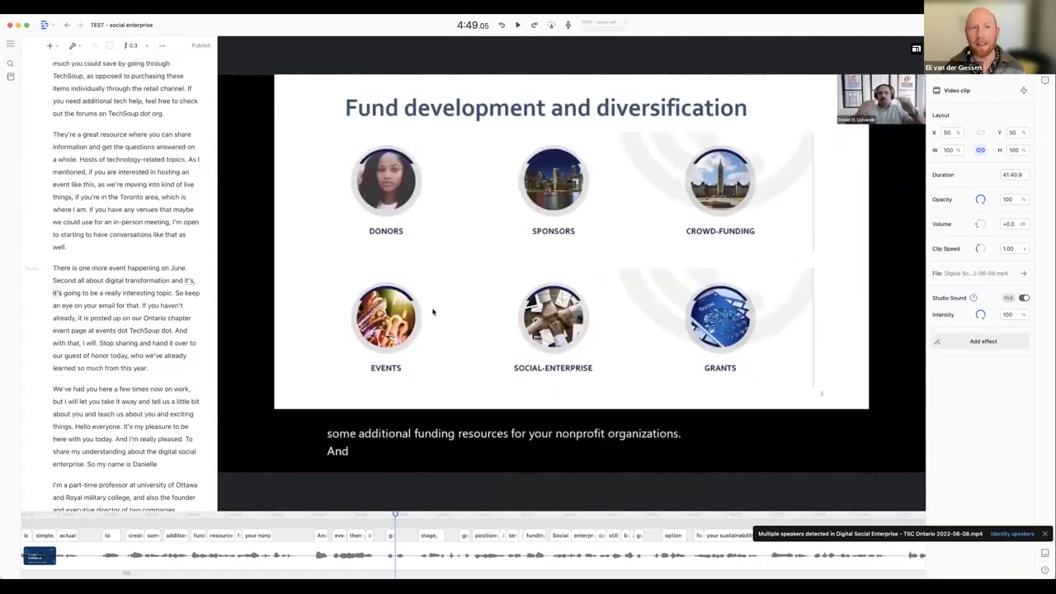
{"action": "left_click", "coordinate": [94, 211]}
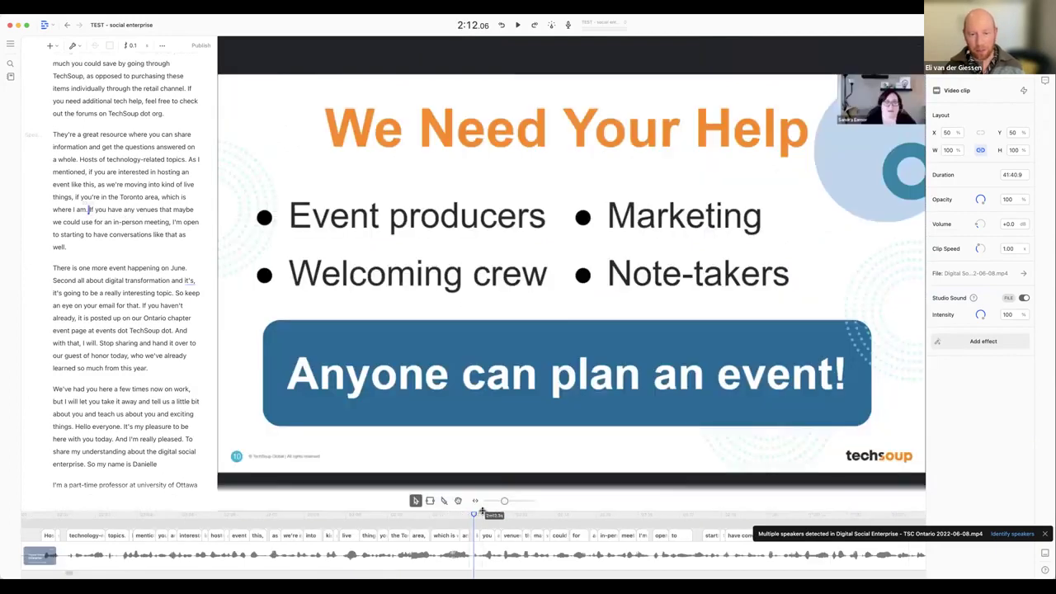
{"action": "left_click_drag", "start_coordinate": [482, 512], "coordinate": [482, 387]}
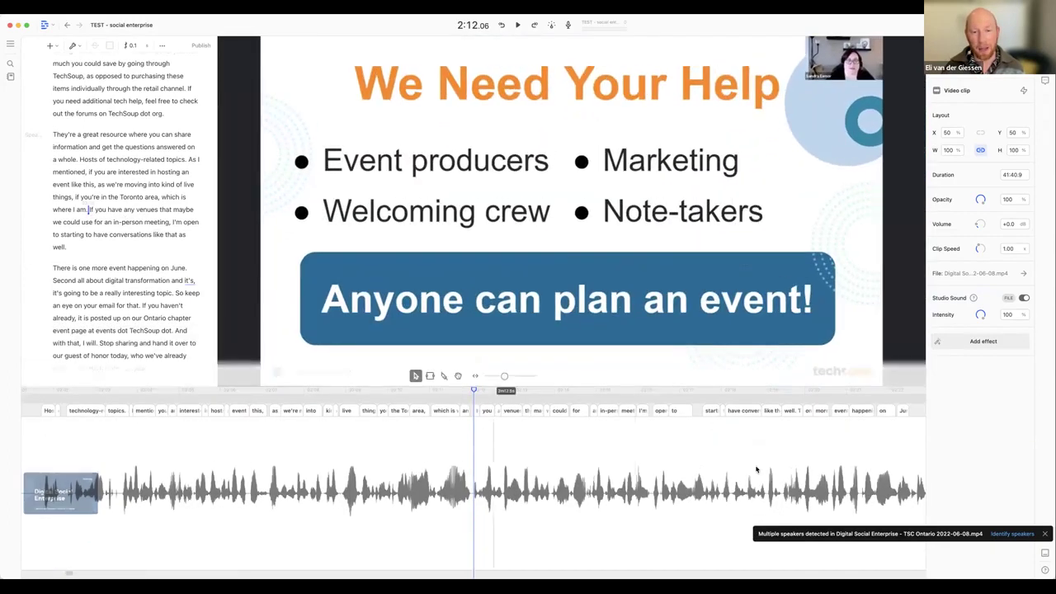
- Move the playhead ahead to about 2:31, the upcoming TechSoup events passage
{"action": "left_click", "coordinate": [863, 396]}
{"action": "scroll", "coordinate": [714, 495], "scroll_direction": "right", "scroll_amount": 8}
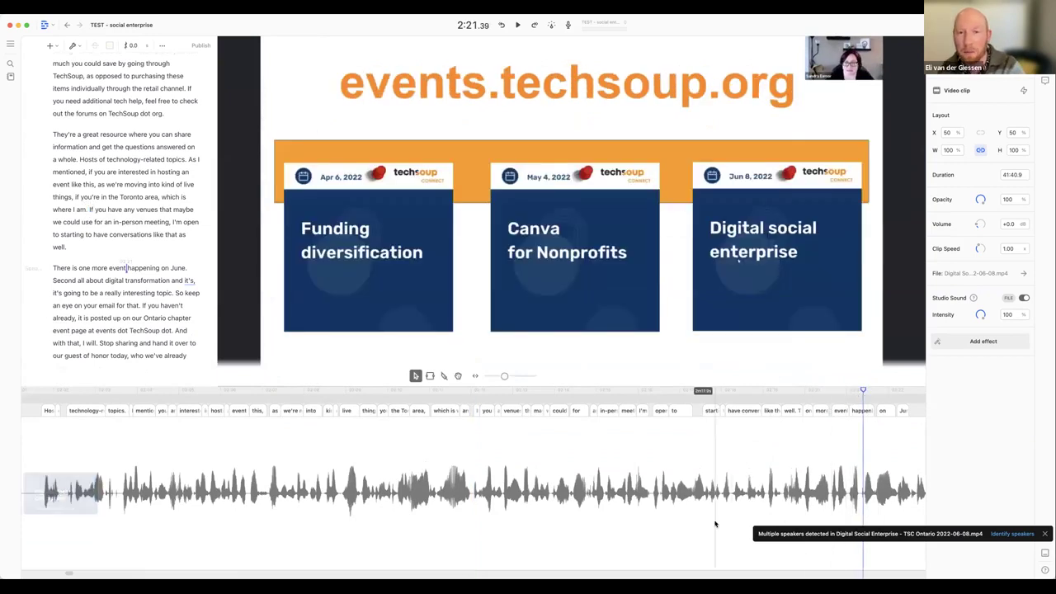
{"action": "left_click", "coordinate": [697, 392]}
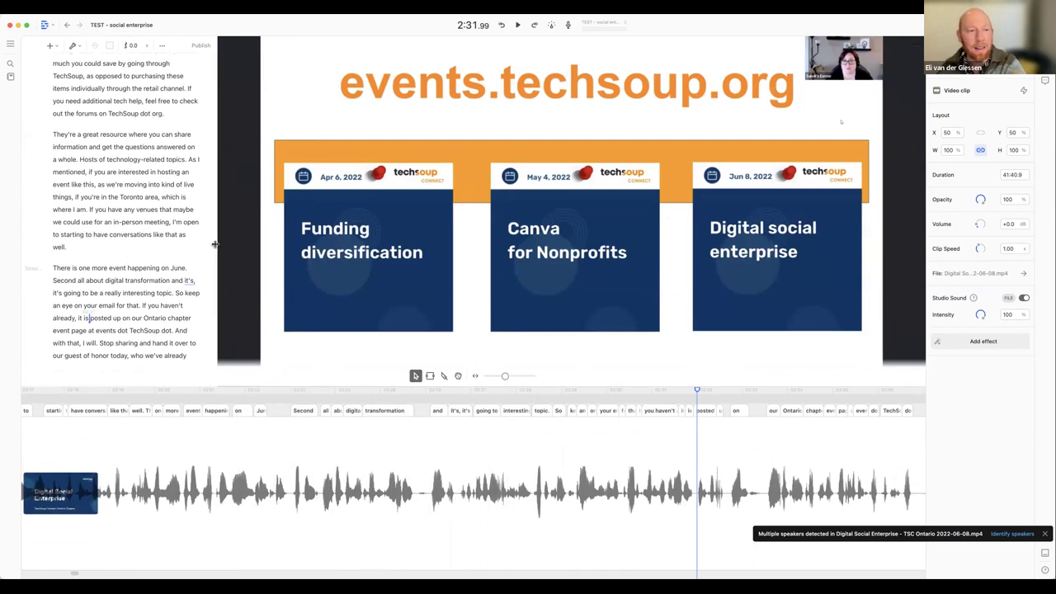
- Widen the transcript pane again and scroll back up to the host's introduction
{"action": "left_click_drag", "start_coordinate": [211, 244], "coordinate": [482, 272]}
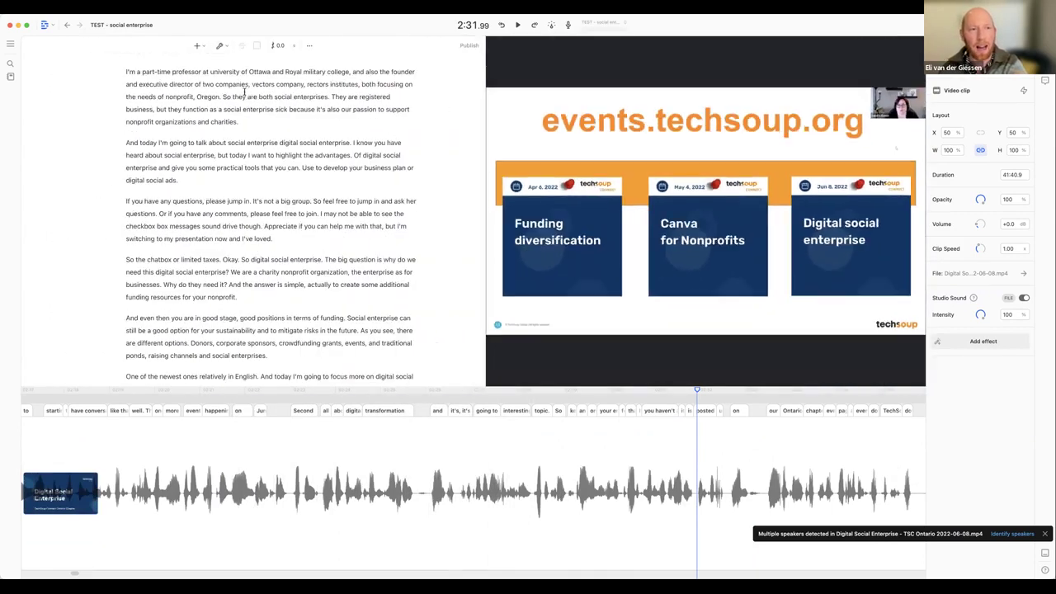
{"action": "scroll", "coordinate": [277, 220], "scroll_direction": "up", "scroll_amount": 15}
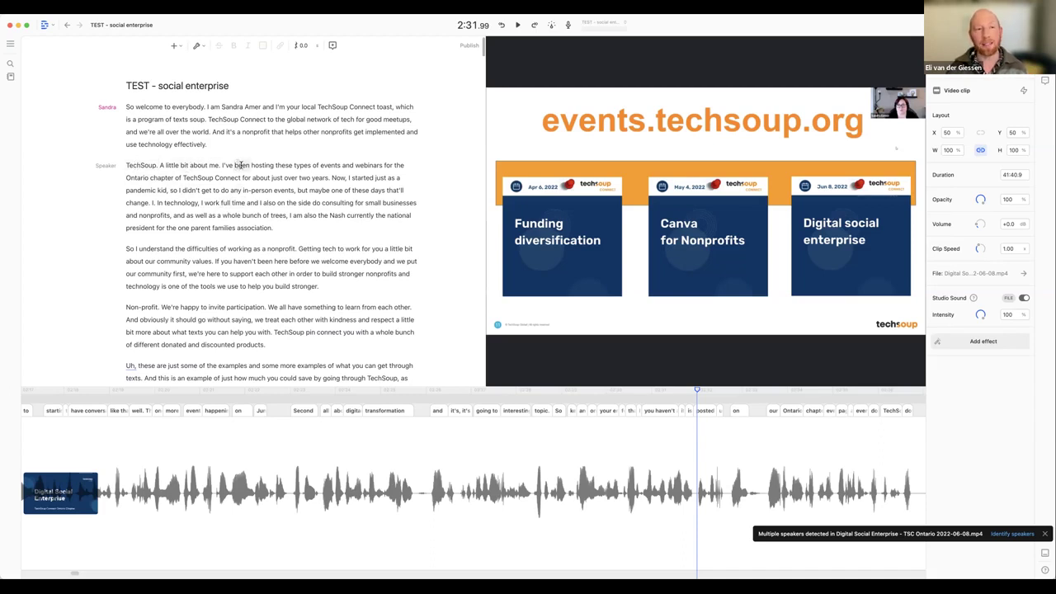
- Find the host's introduction and cut 'A little bit about me.' from it
{"action": "left_click", "coordinate": [237, 165]}
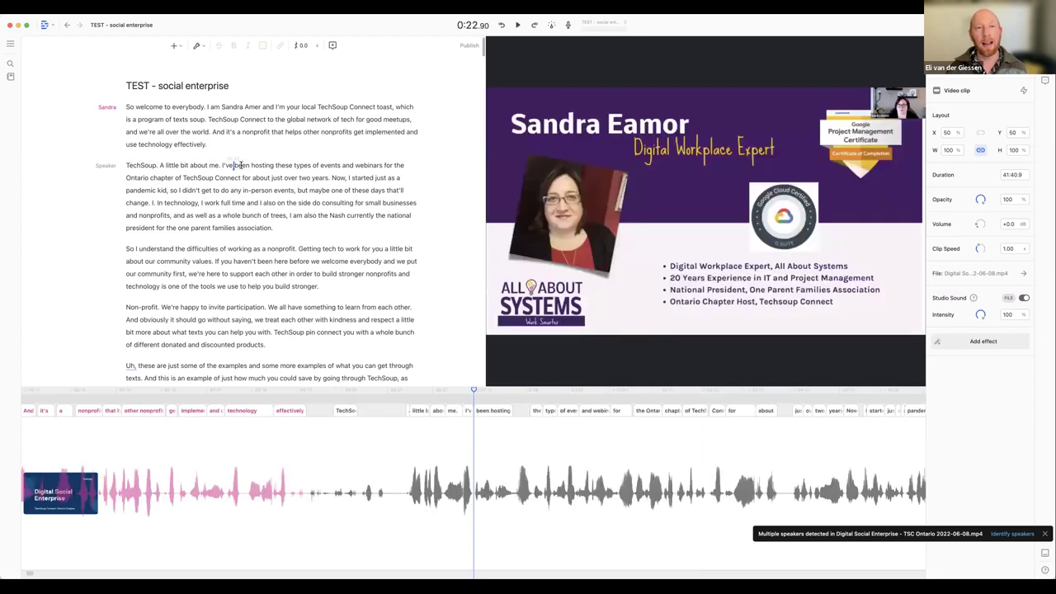
{"action": "scroll", "coordinate": [245, 282], "scroll_direction": "down", "scroll_amount": 5}
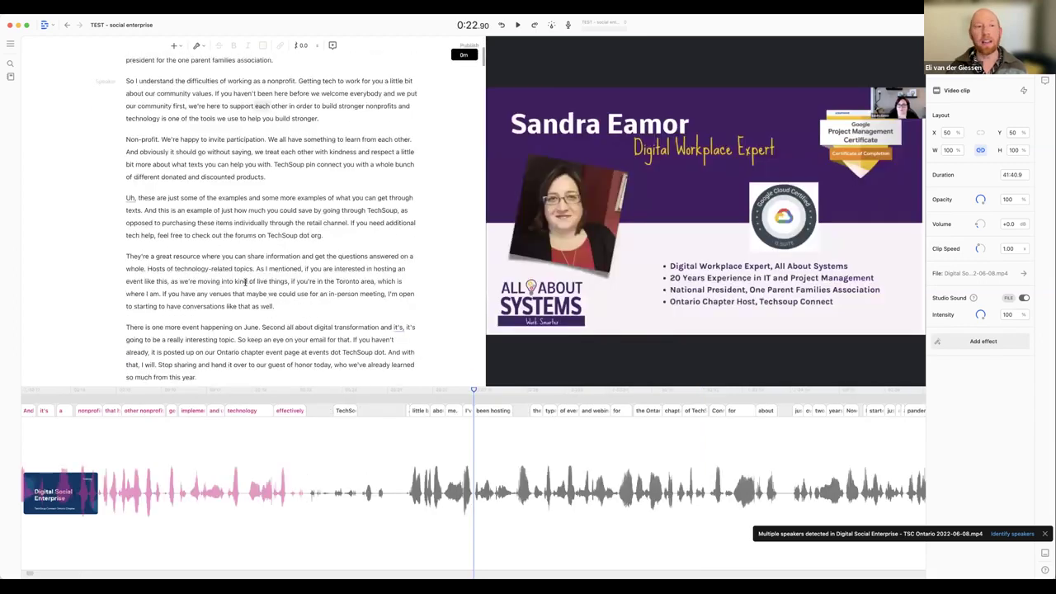
{"action": "scroll", "coordinate": [245, 281], "scroll_direction": "down", "scroll_amount": 5}
{"action": "left_click", "coordinate": [232, 254]}
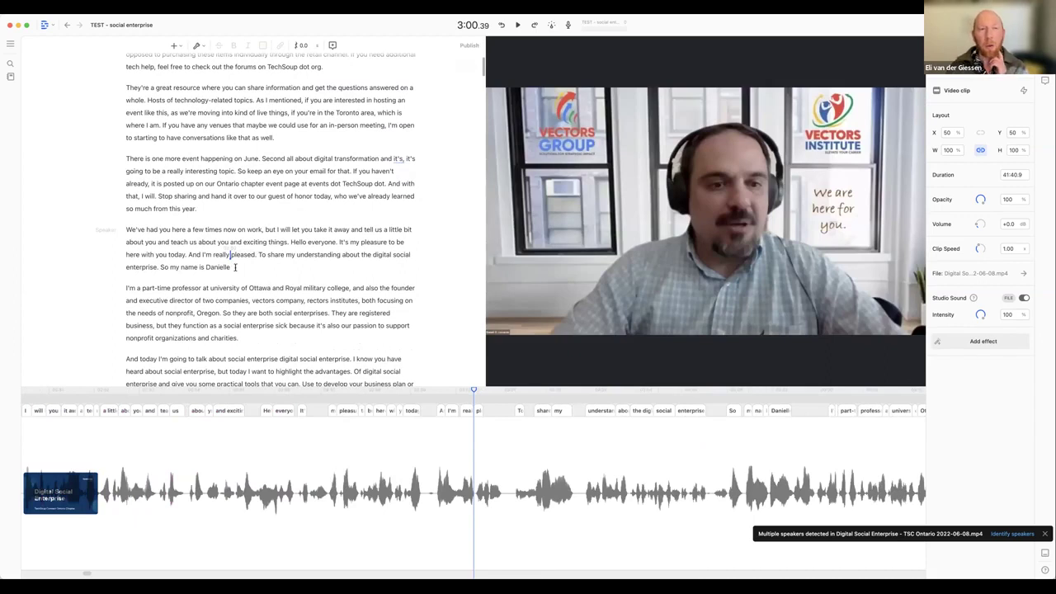
{"action": "scroll", "coordinate": [233, 267], "scroll_direction": "up", "scroll_amount": 15}
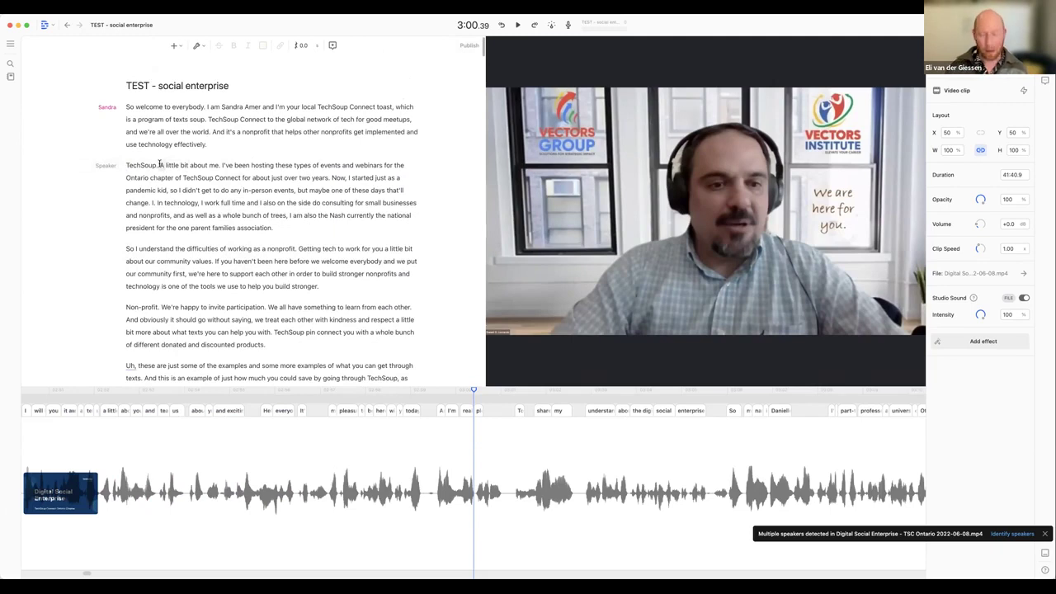
{"action": "left_click_drag", "start_coordinate": [161, 165], "coordinate": [219, 166]}
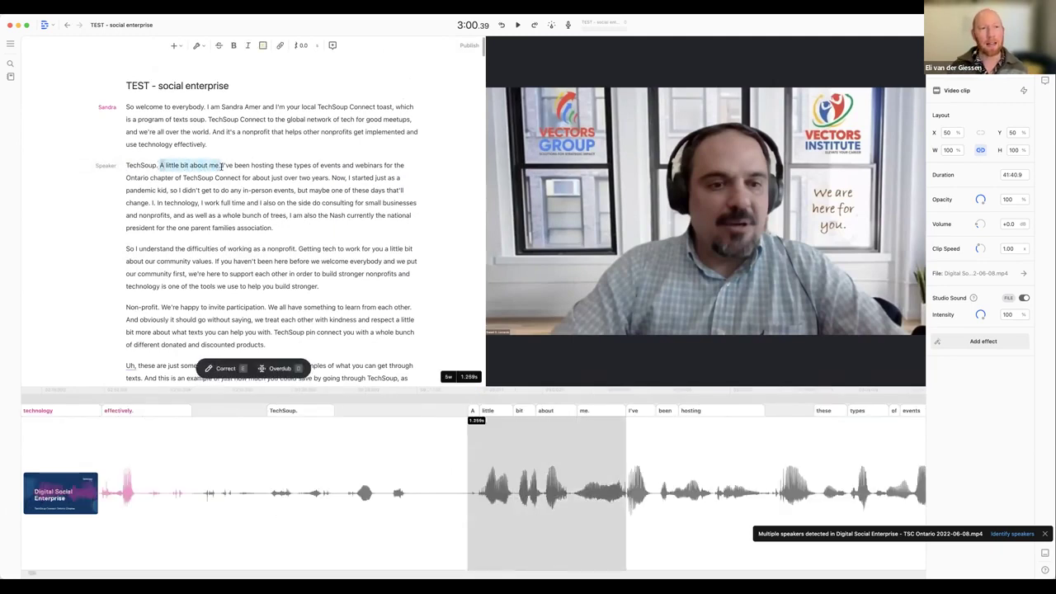
{"action": "key", "text": "BackSpace"}
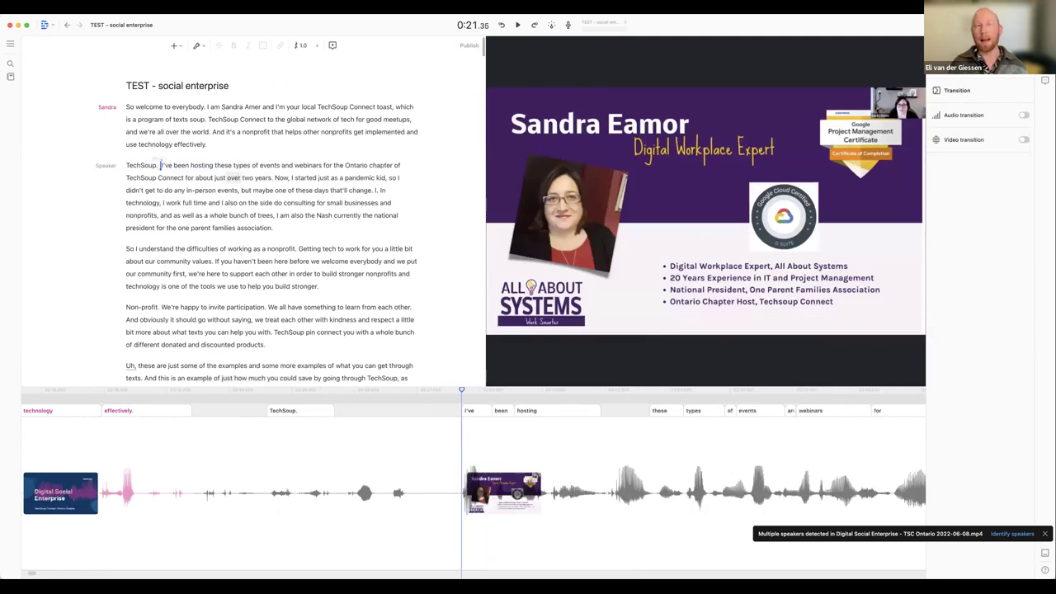
- Remove filler words, deleting all 26 found throughout the transcript
{"action": "left_click", "coordinate": [203, 47]}
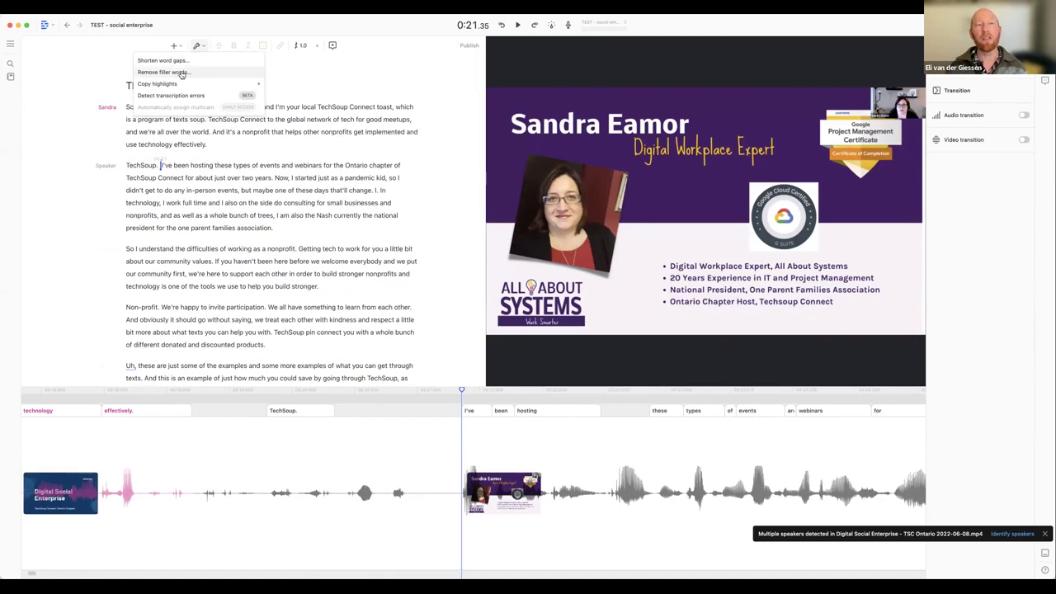
{"action": "left_click", "coordinate": [181, 75]}
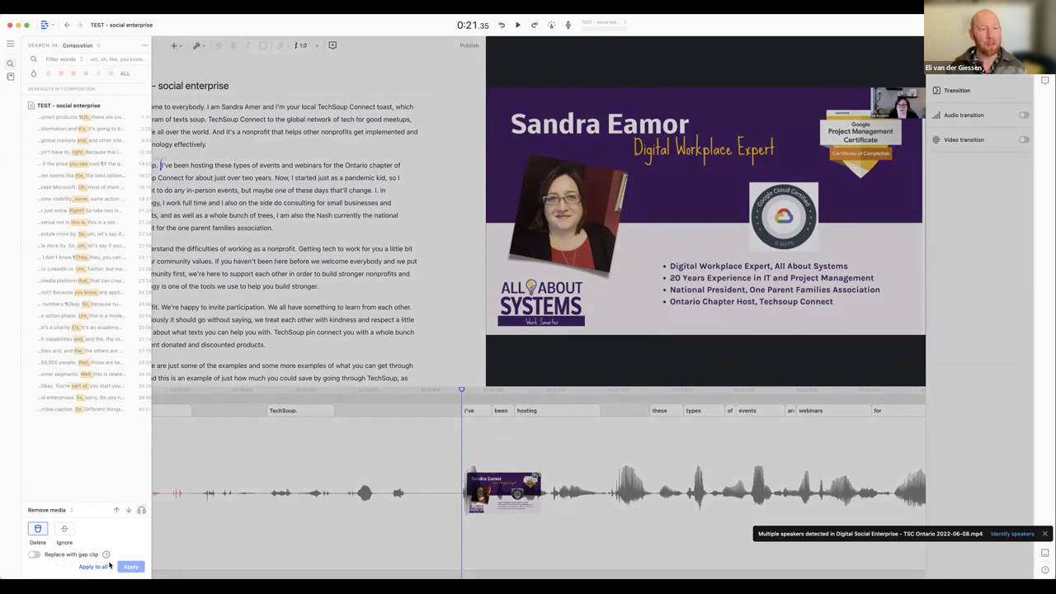
{"action": "left_click", "coordinate": [39, 530]}
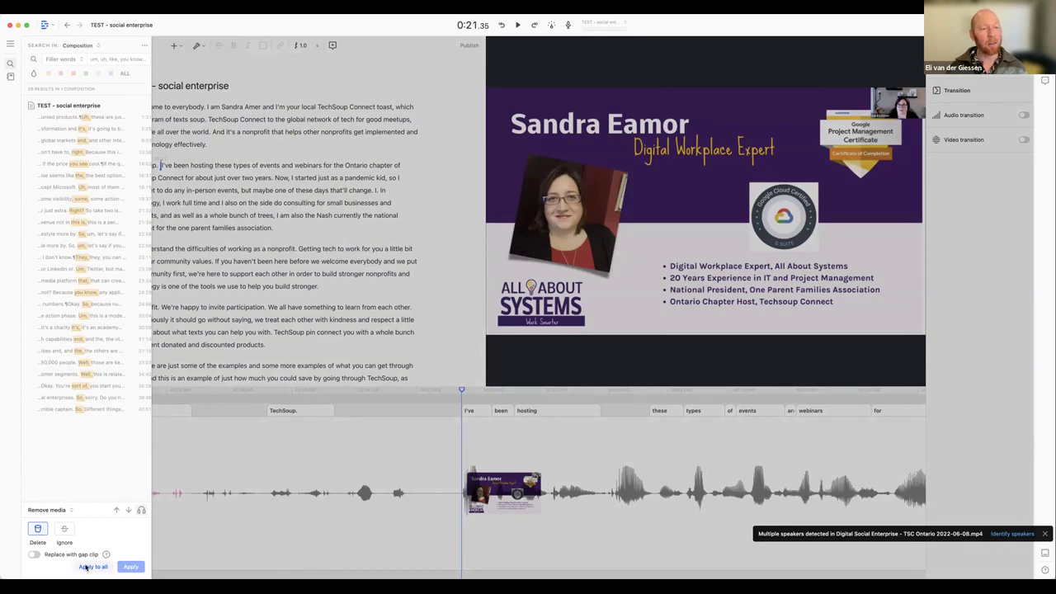
{"action": "left_click", "coordinate": [87, 567]}
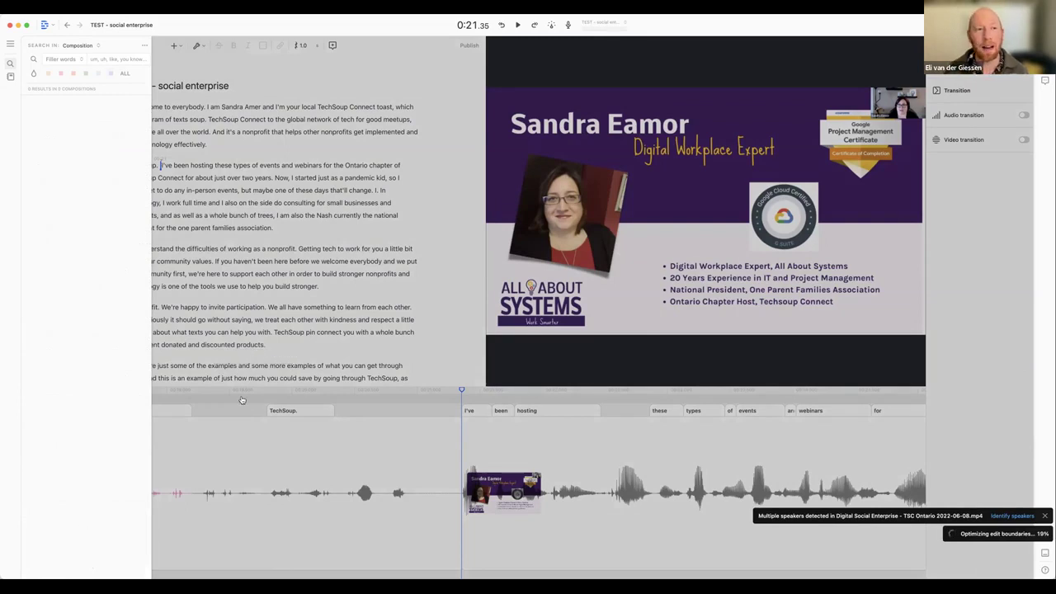
{"action": "key", "text": "Escape"}
- Play the edited video from the beginning to about 0:09 to check it
{"action": "left_click", "coordinate": [130, 108]}
{"action": "key", "text": "space"}
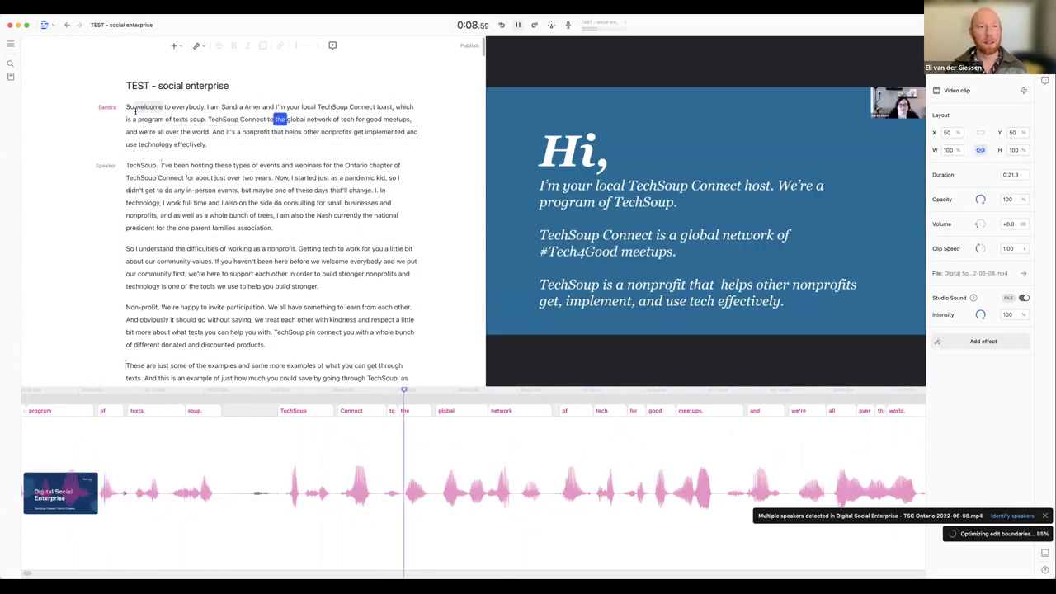
{"action": "key", "text": "space"}
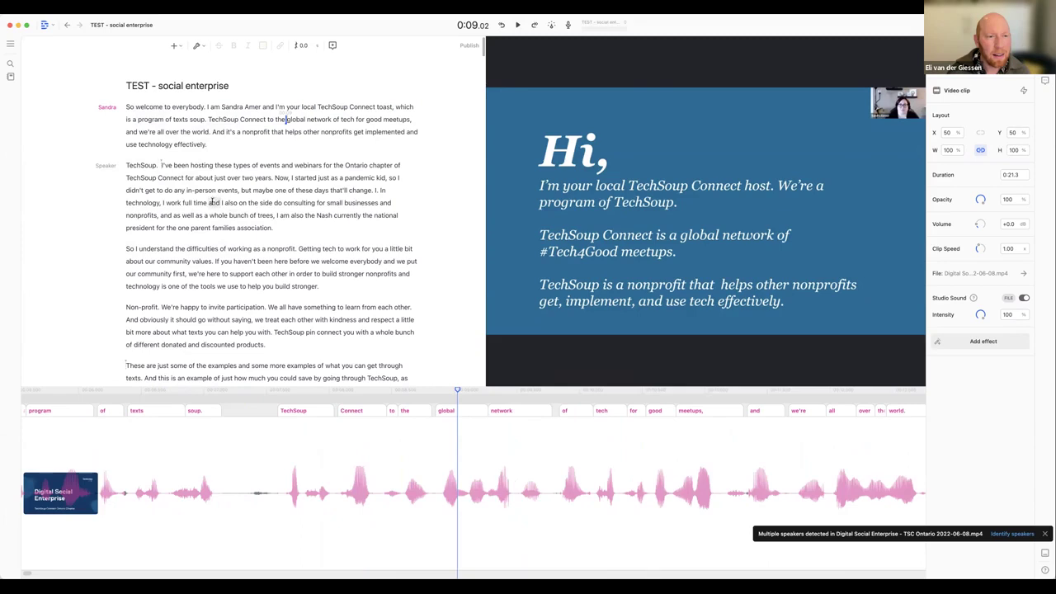
- Review the consulting passage and delete 'small businesses and'
{"action": "left_click", "coordinate": [212, 202]}
{"action": "key", "text": "space"}
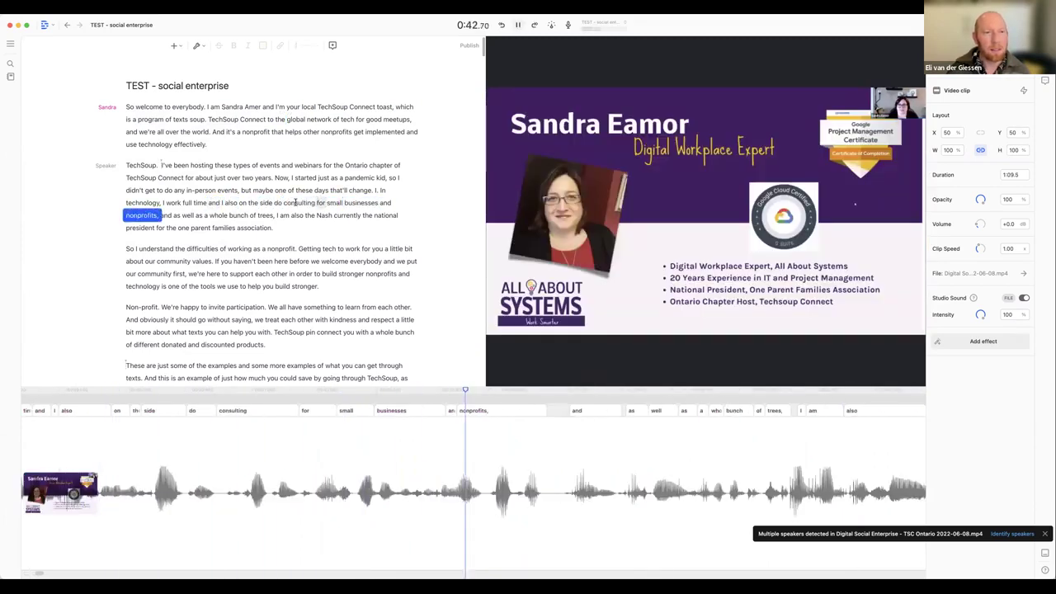
{"action": "key", "text": "space"}
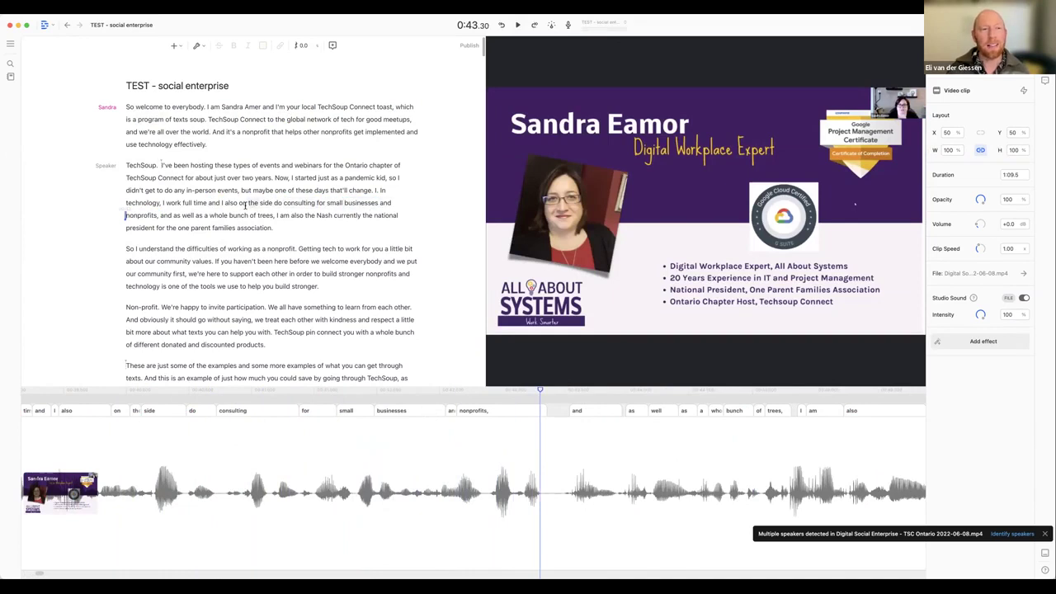
{"action": "left_click", "coordinate": [218, 204]}
{"action": "key", "text": "space"}
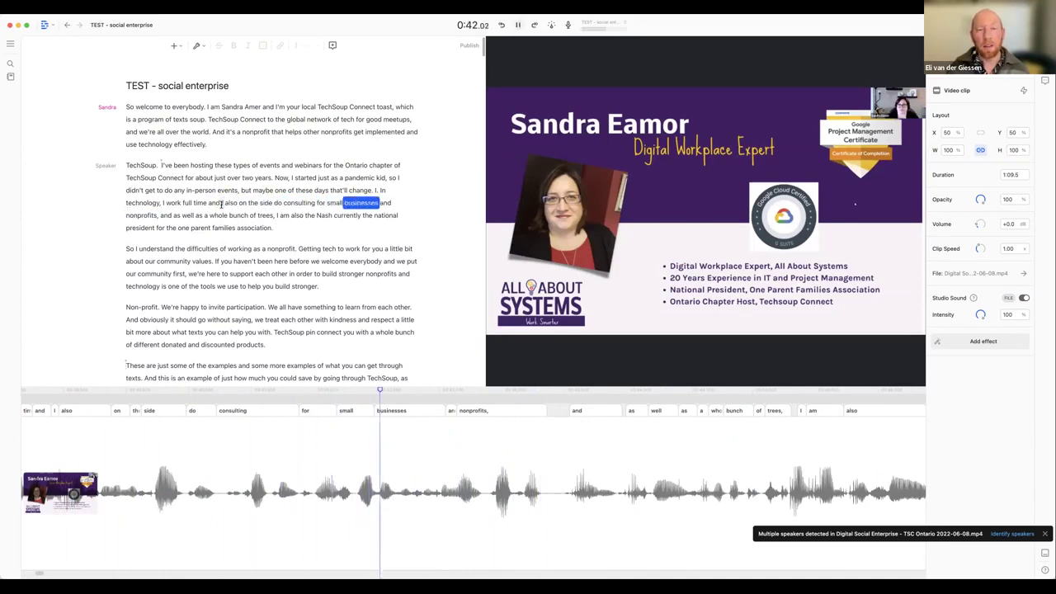
{"action": "key", "text": "space"}
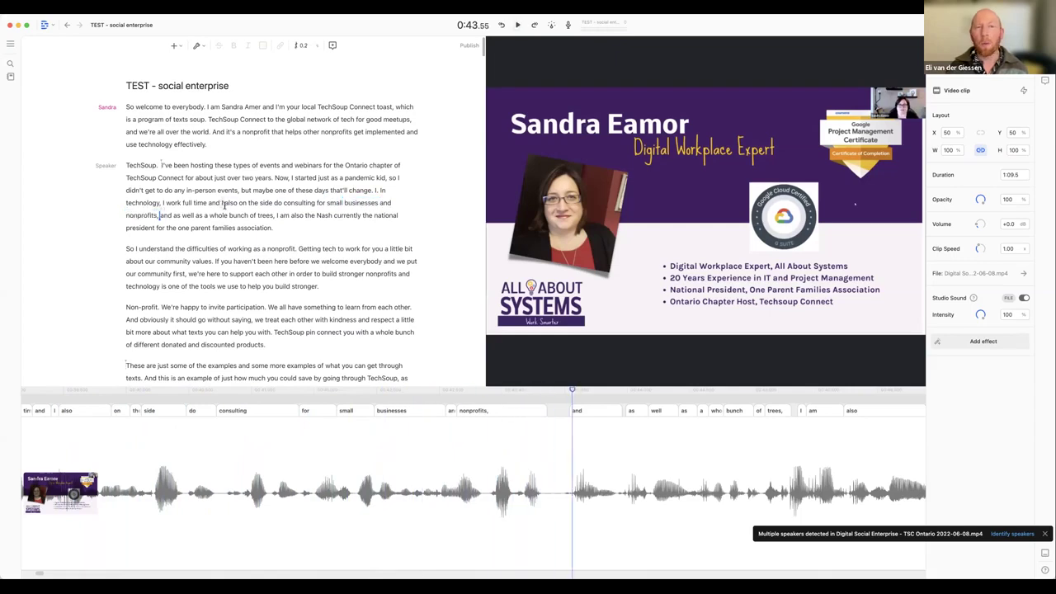
{"action": "mouse_move", "coordinate": [379, 202]}
{"action": "left_mouse_down"}
{"action": "mouse_move", "coordinate": [395, 203]}
{"action": "mouse_move", "coordinate": [324, 203]}
{"action": "left_mouse_up"}
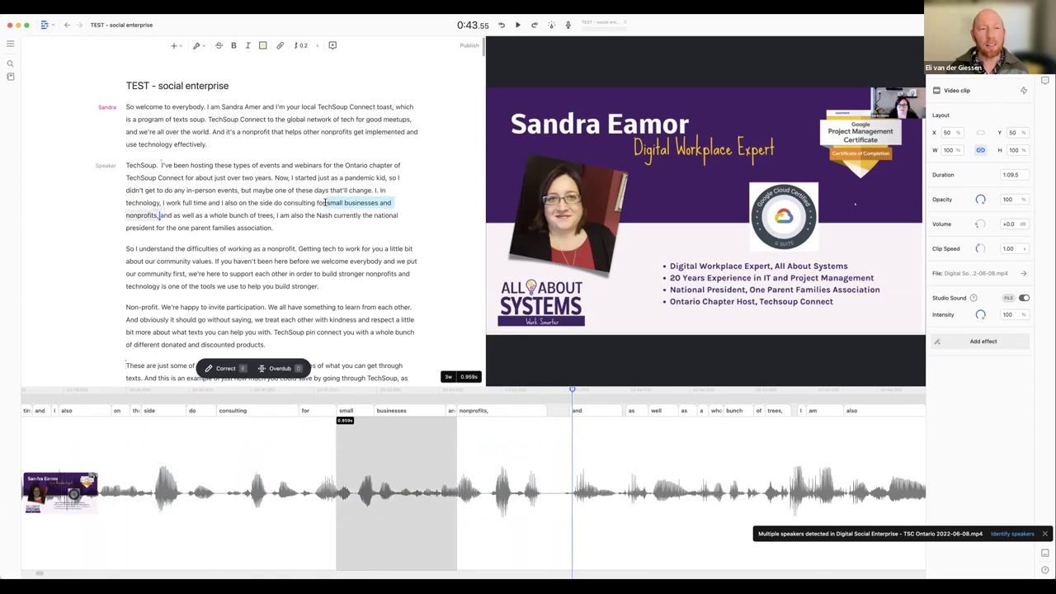
{"action": "key", "text": "BackSpace"}
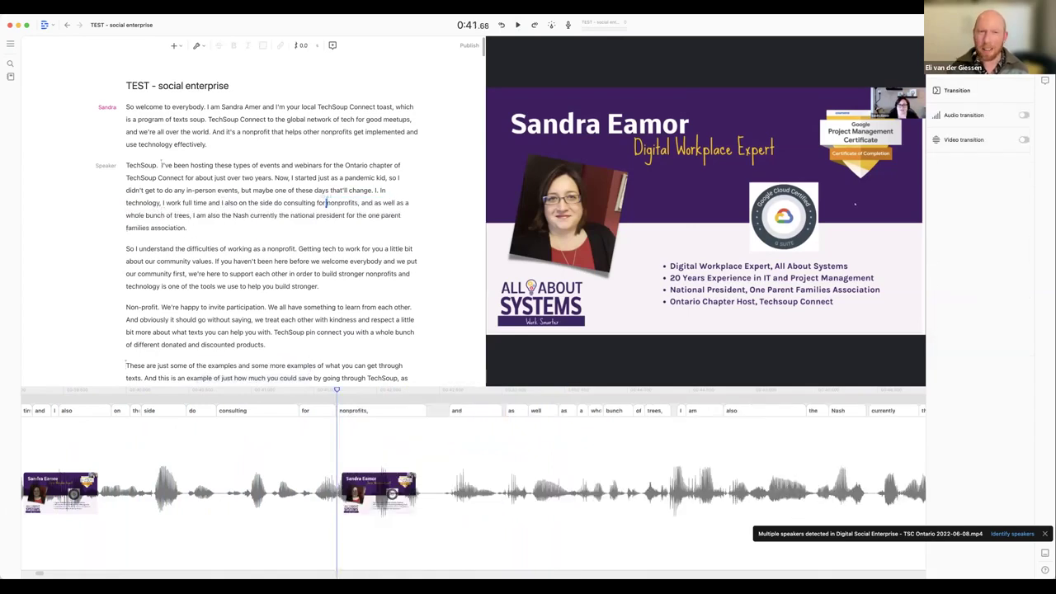
- Replay the edited passage and delete 'and as well as a whole bunch of trees'
{"action": "left_click", "coordinate": [225, 205]}
{"action": "key", "text": "space"}
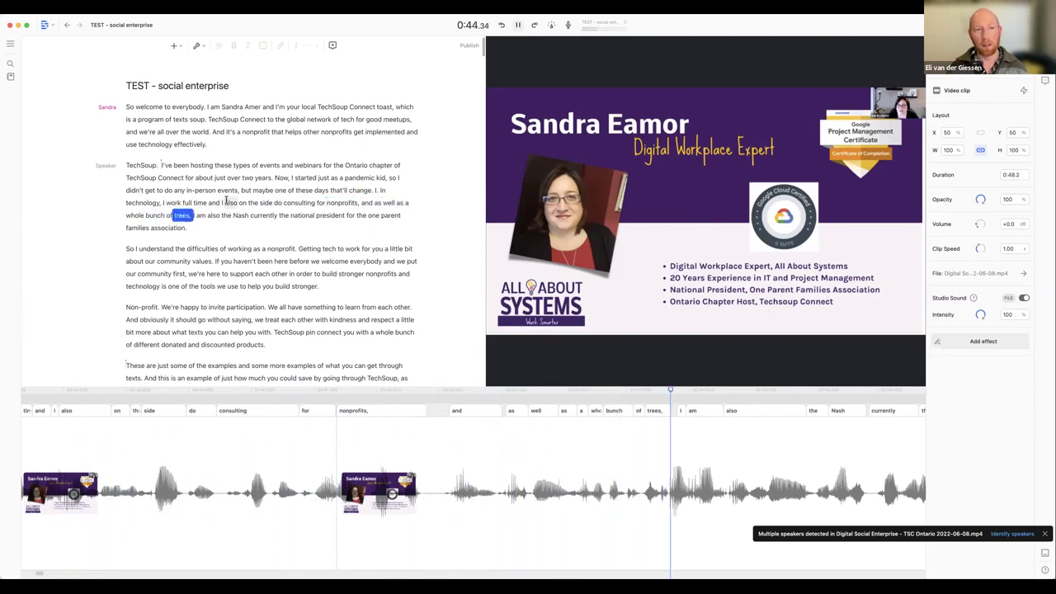
{"action": "key", "text": "space"}
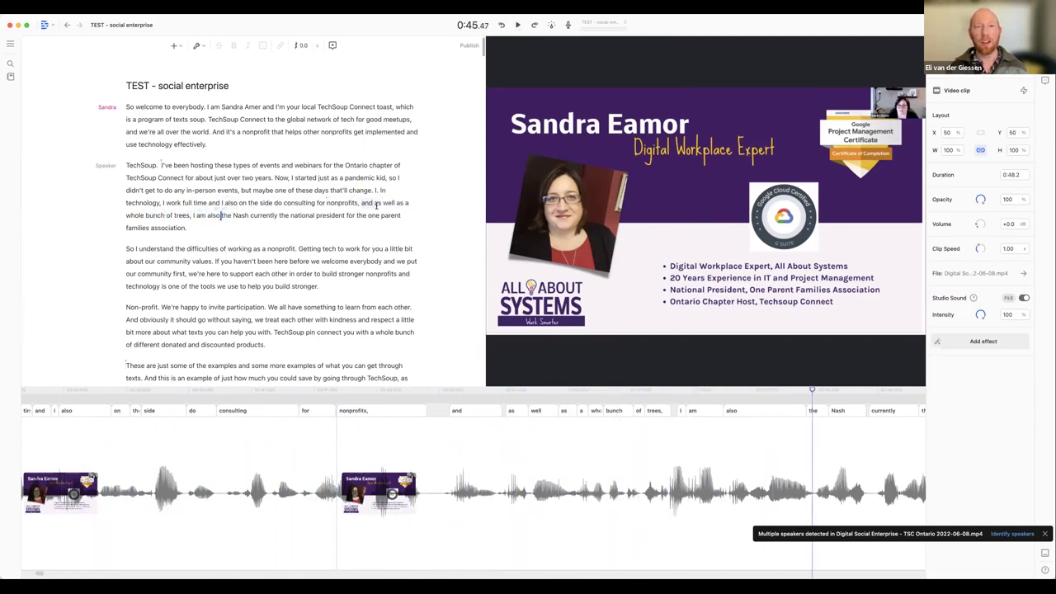
{"action": "left_click_drag", "start_coordinate": [360, 203], "coordinate": [194, 215]}
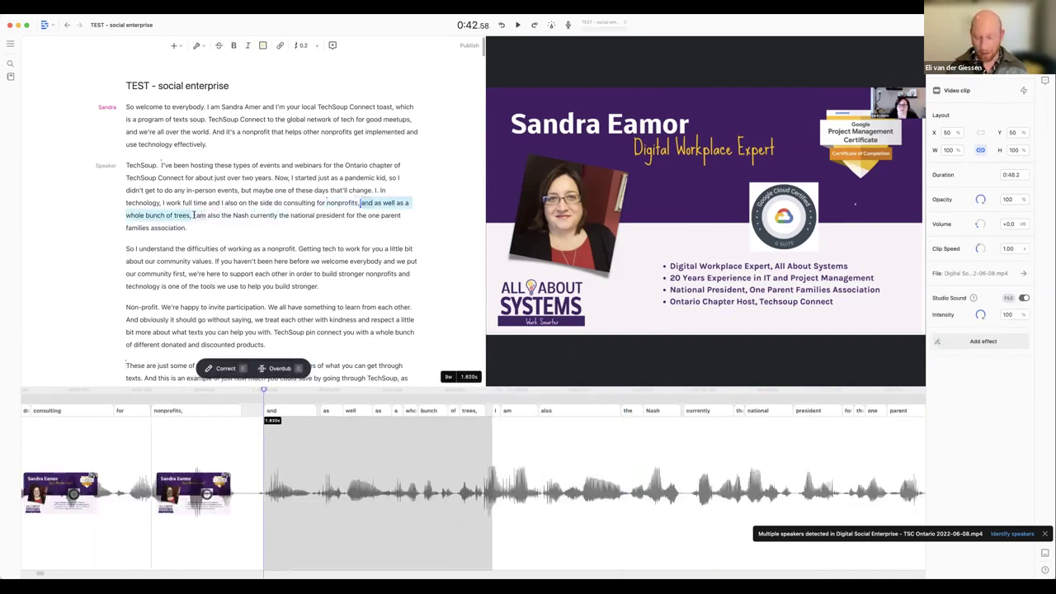
{"action": "key", "text": "BackSpace"}
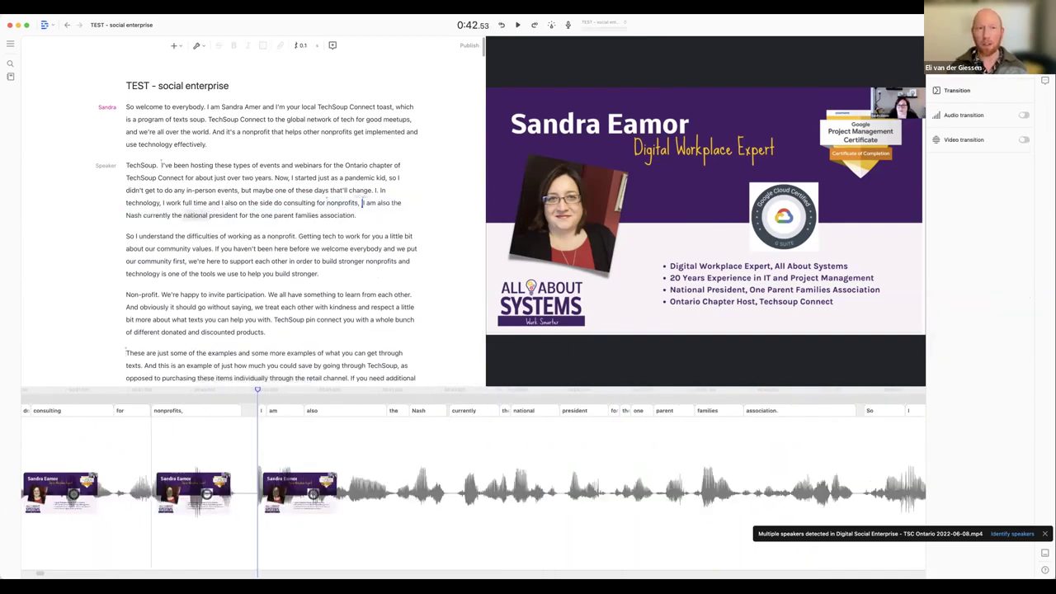
- Replay from 'side' and delete the word 'currently'
{"action": "left_click", "coordinate": [260, 201]}
{"action": "key", "text": "space"}
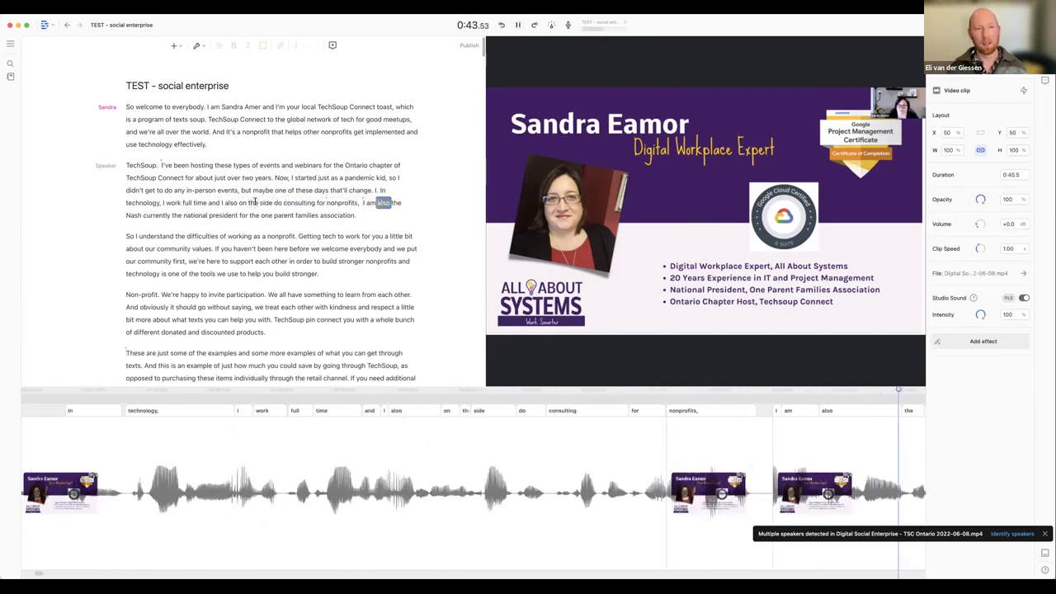
{"action": "key", "text": "space"}
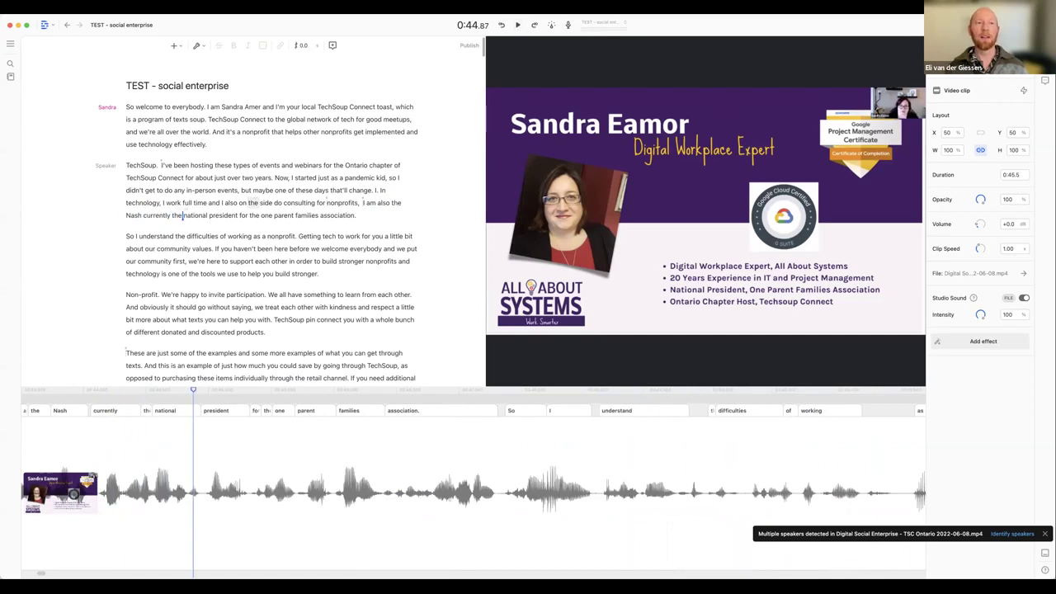
{"action": "double_click", "coordinate": [159, 215]}
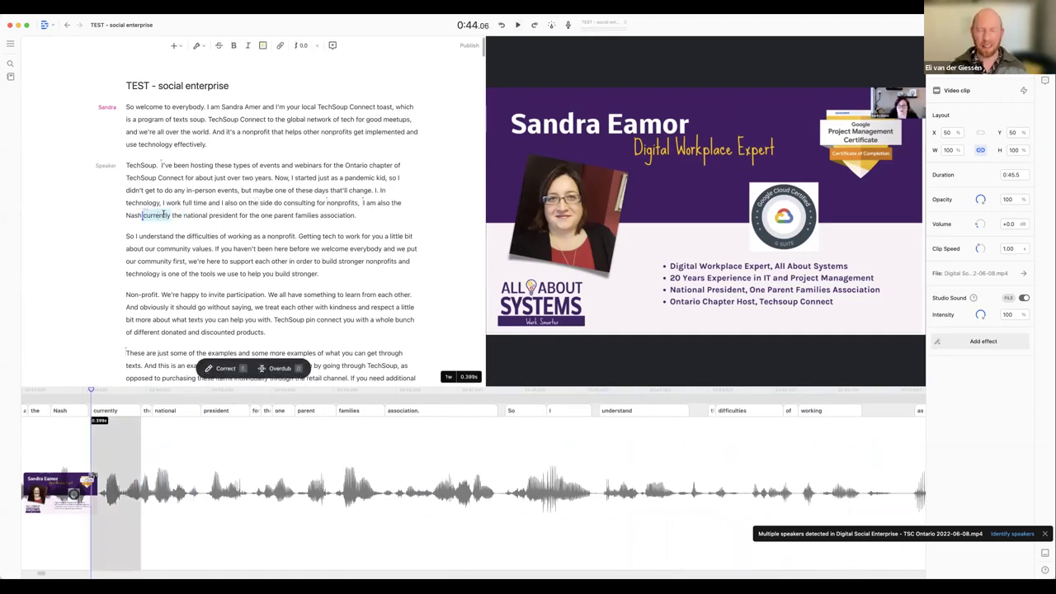
{"action": "key", "text": "BackSpace"}
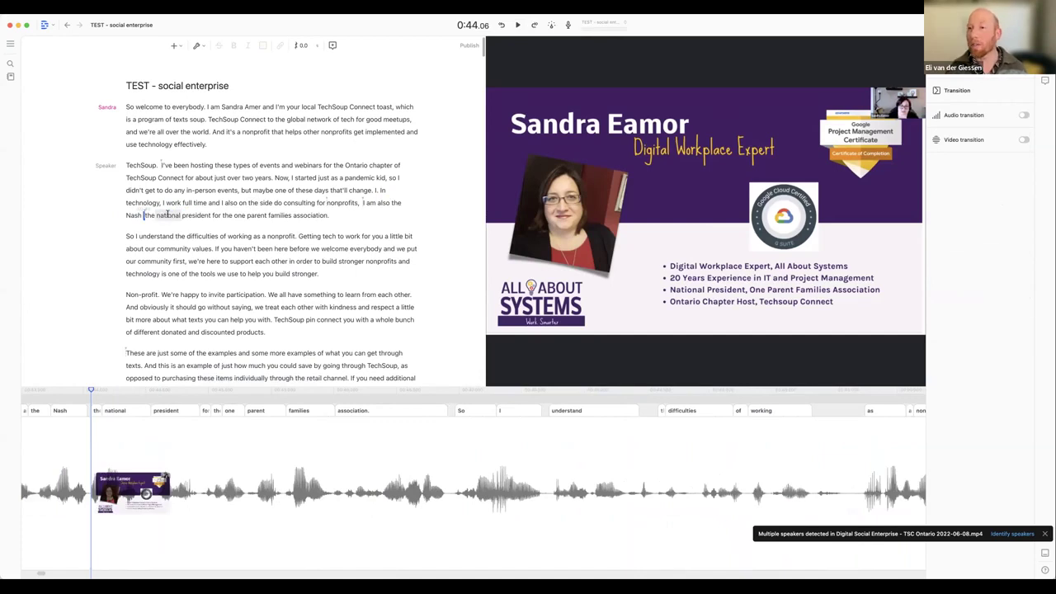
- Delete 'the Nash' and replay the trimmed sentence, stopping at 0:45.94
{"action": "left_click", "coordinate": [373, 201]}
{"action": "key", "text": "space"}
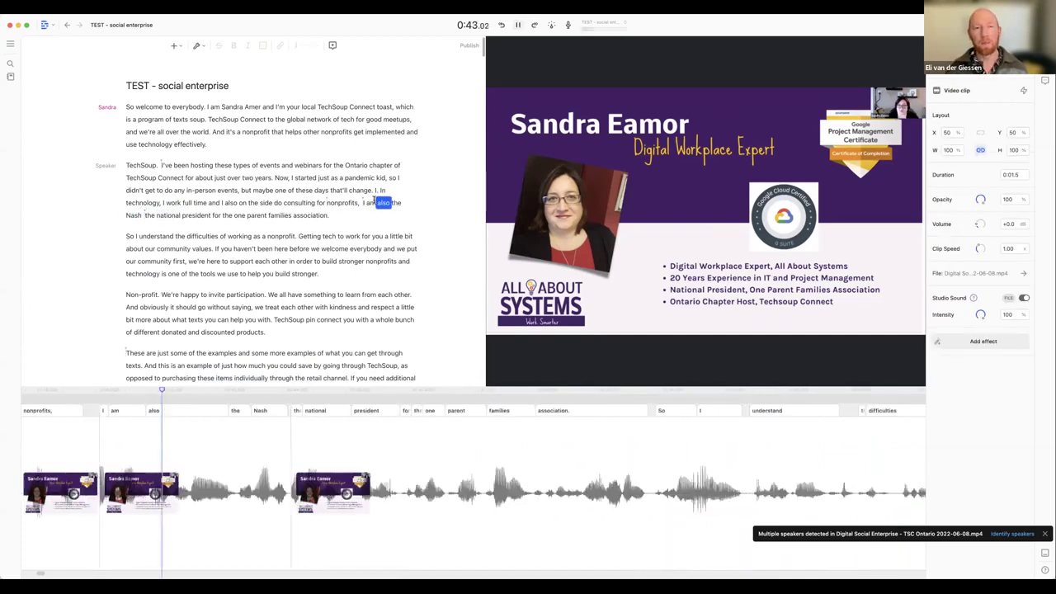
{"action": "key", "text": "space"}
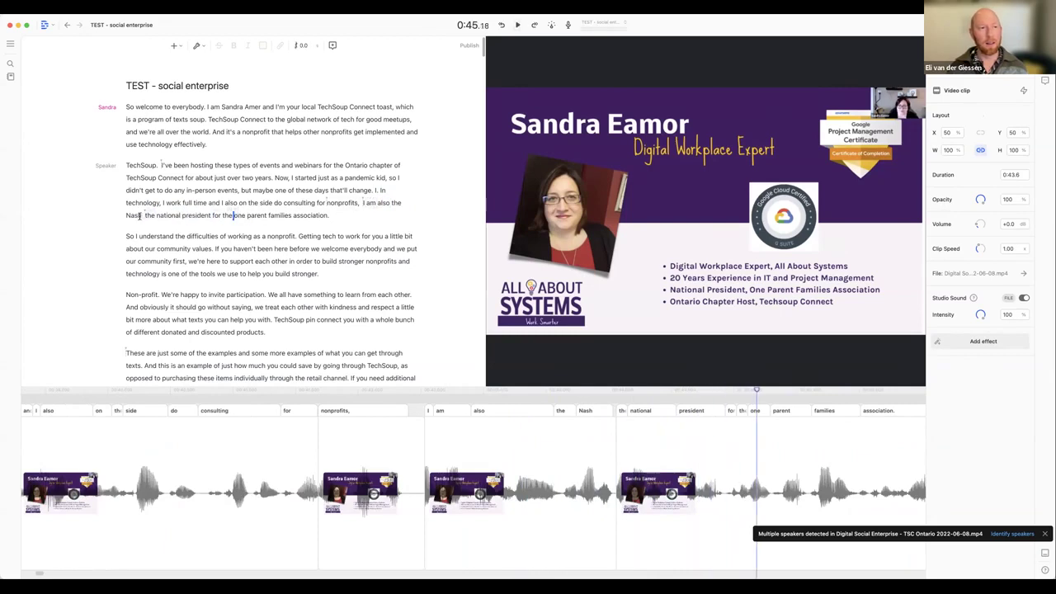
{"action": "double_click", "coordinate": [137, 216]}
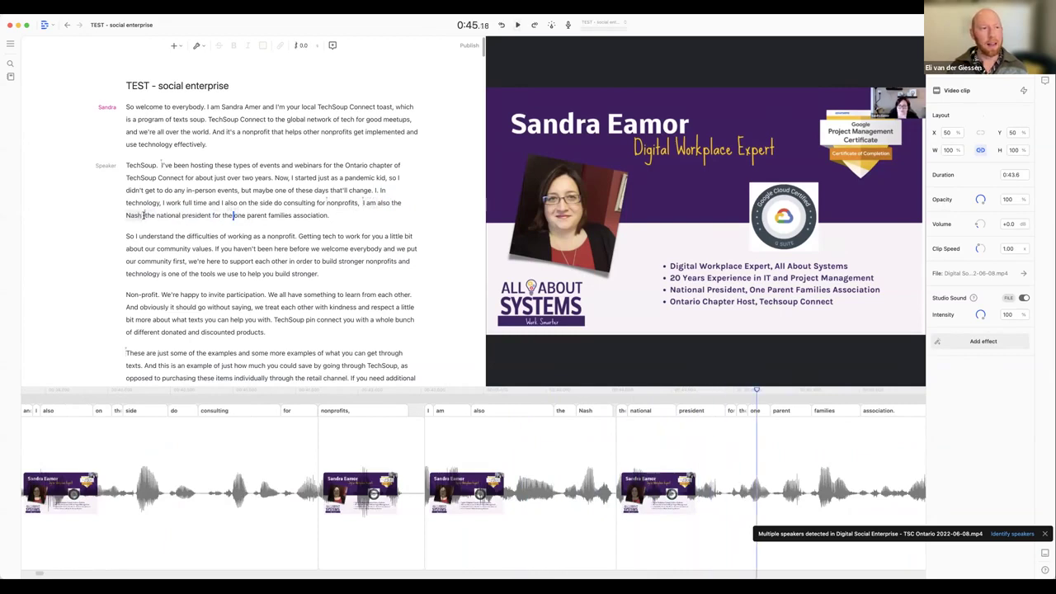
{"action": "left_click", "coordinate": [391, 202], "text": "shift"}
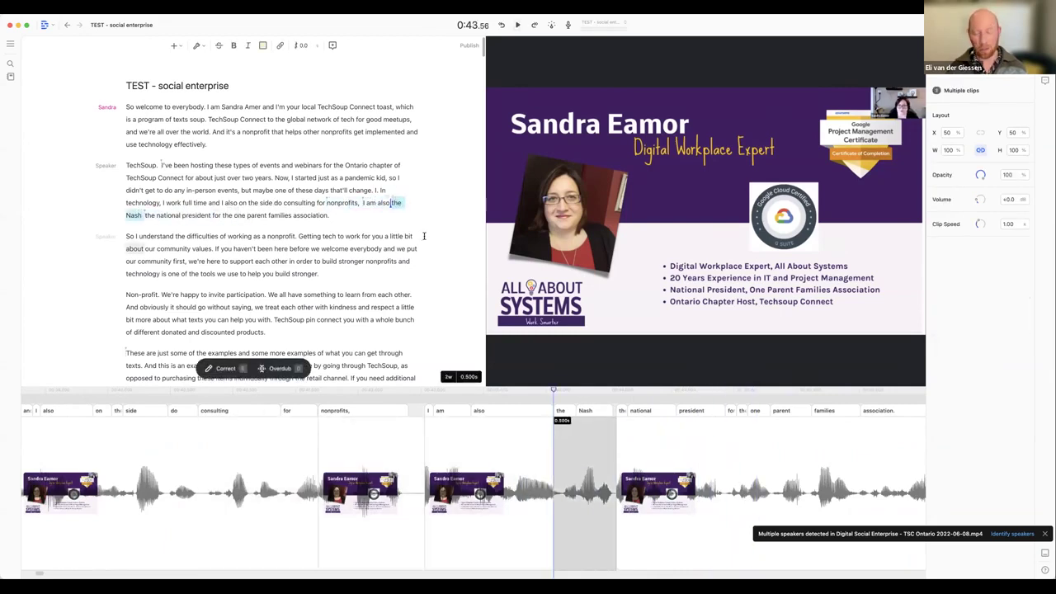
{"action": "key", "text": "BackSpace"}
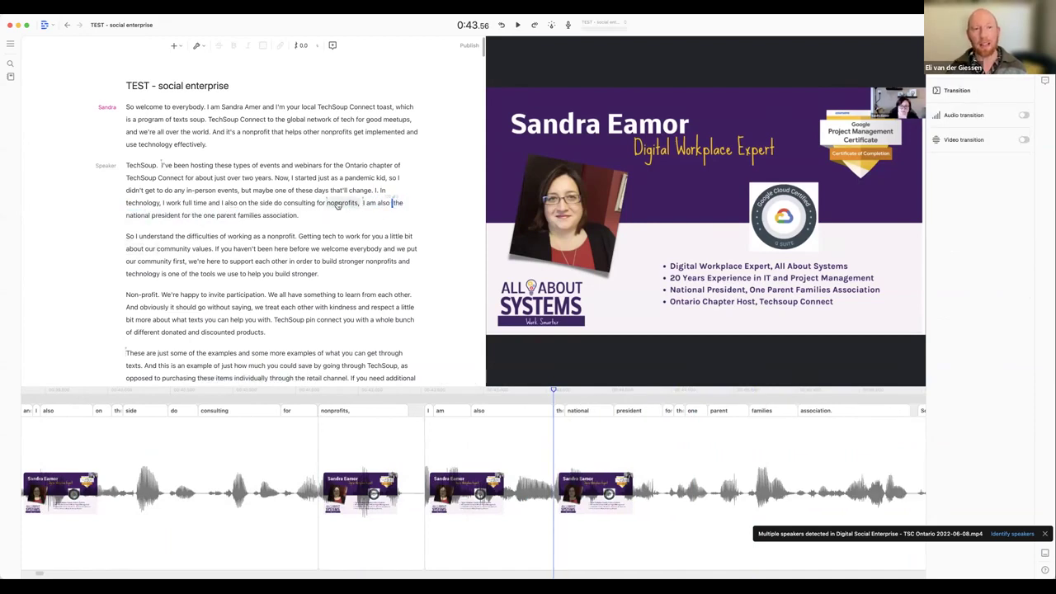
{"action": "left_click", "coordinate": [338, 205]}
{"action": "key", "text": "space"}
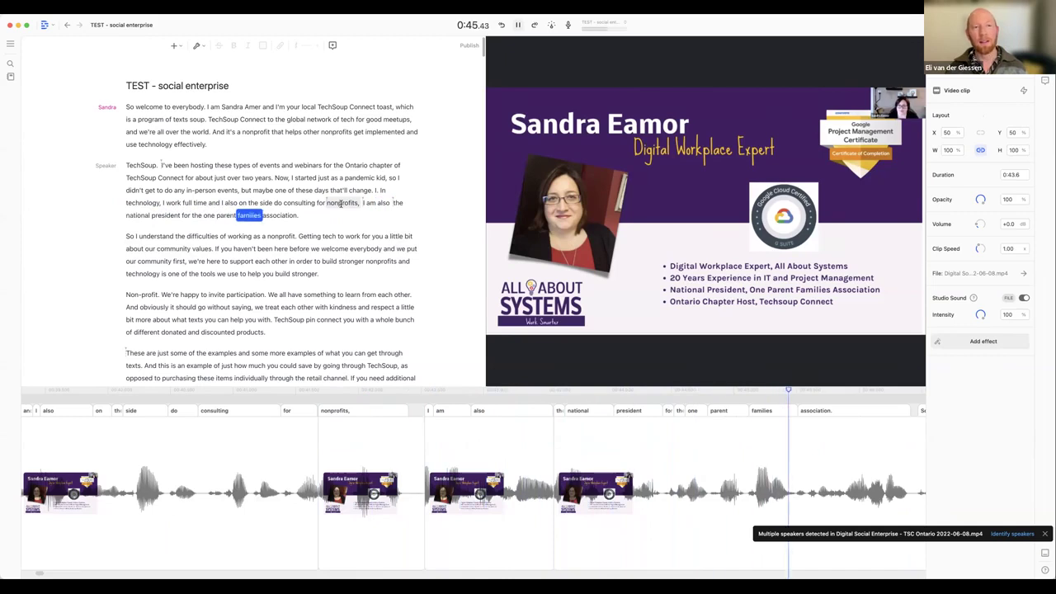
{"action": "key", "text": "space"}
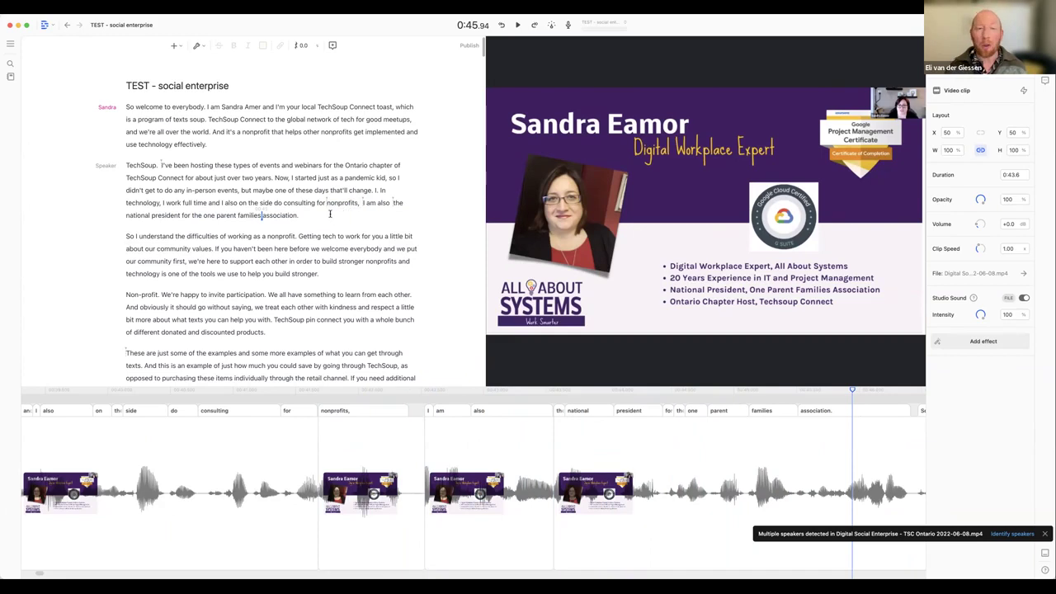
- Find word gaps longer than 2 seconds, preview both, and shorten them to 1 second
{"action": "left_click", "coordinate": [198, 46]}
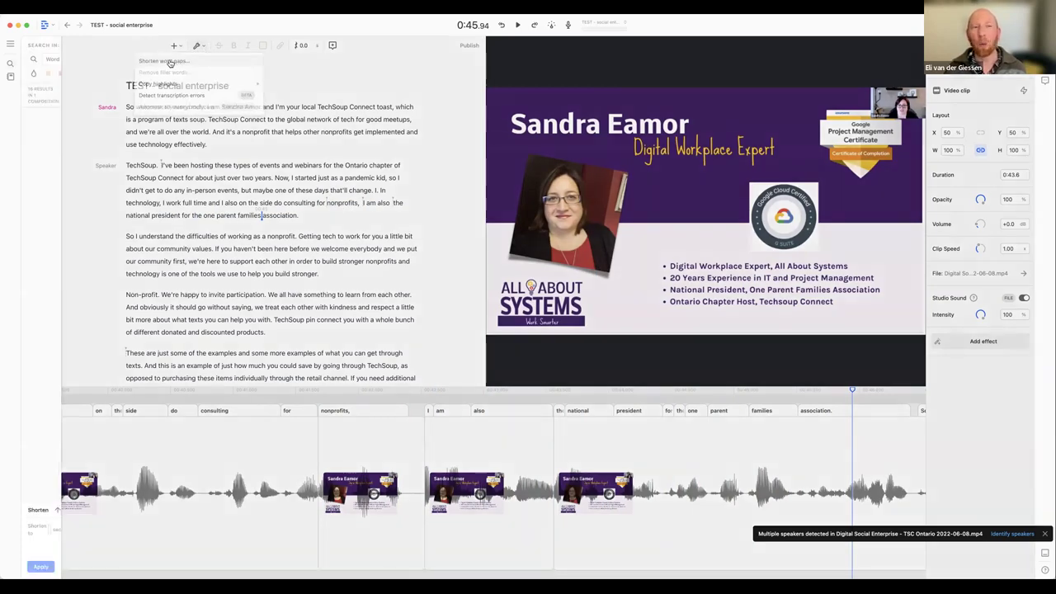
{"action": "left_click", "coordinate": [169, 61]}
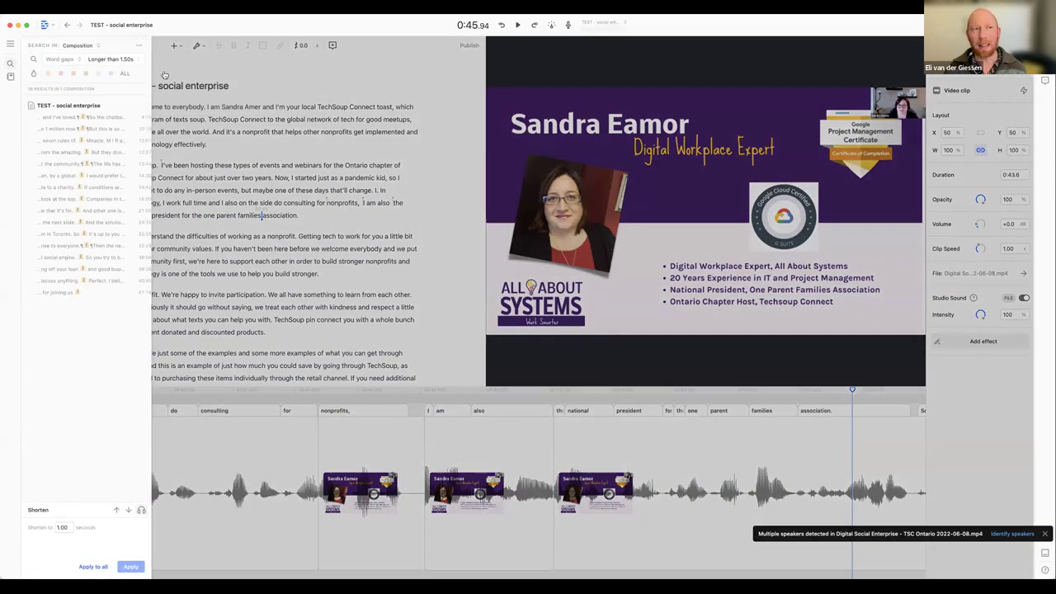
{"action": "left_click", "coordinate": [120, 60]}
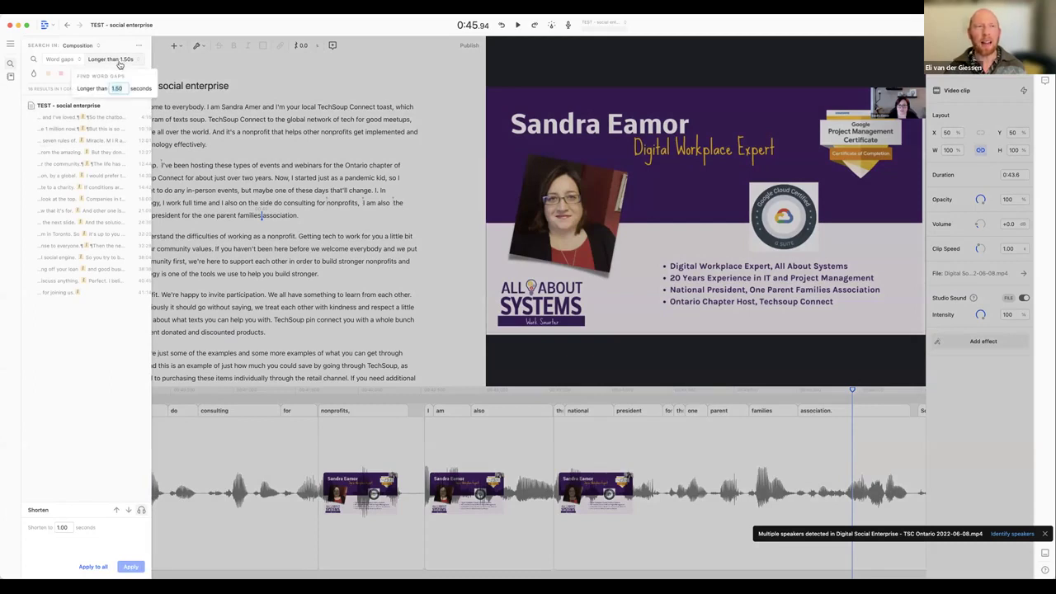
{"action": "type", "text": "2"}
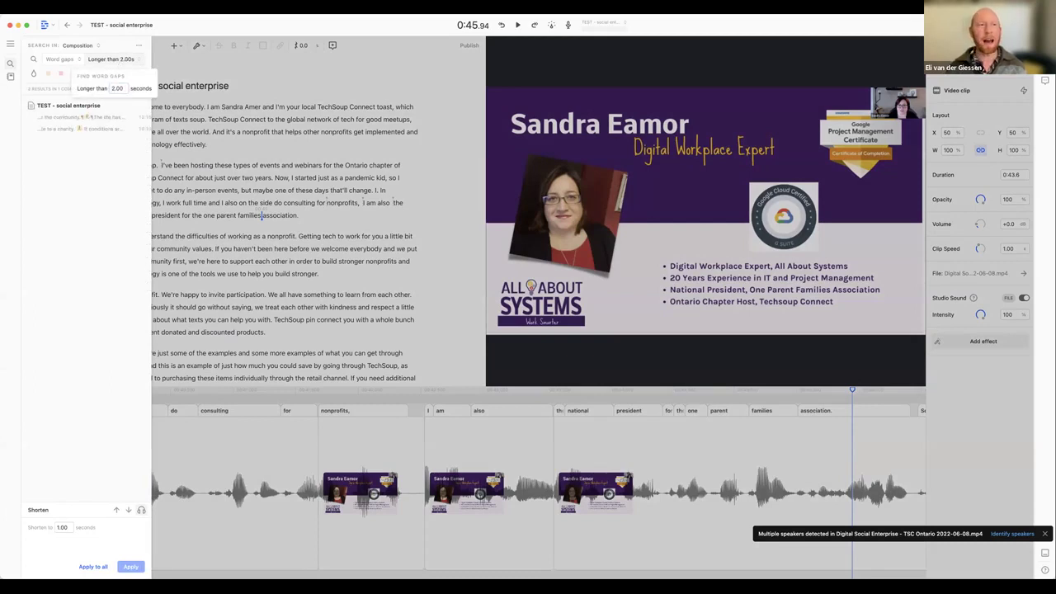
{"action": "left_click", "coordinate": [59, 122]}
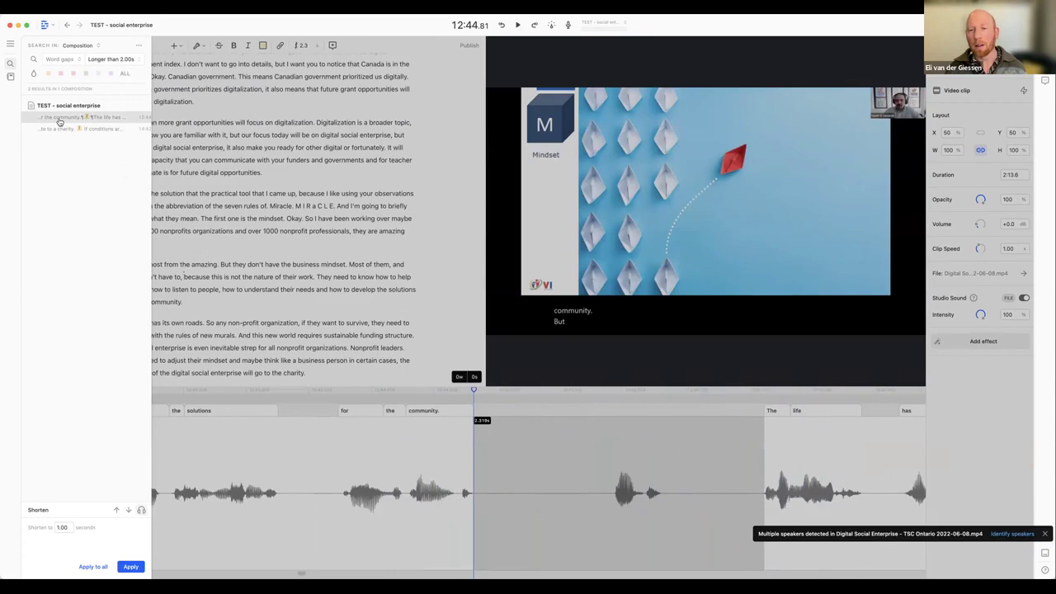
{"action": "key", "text": "space"}
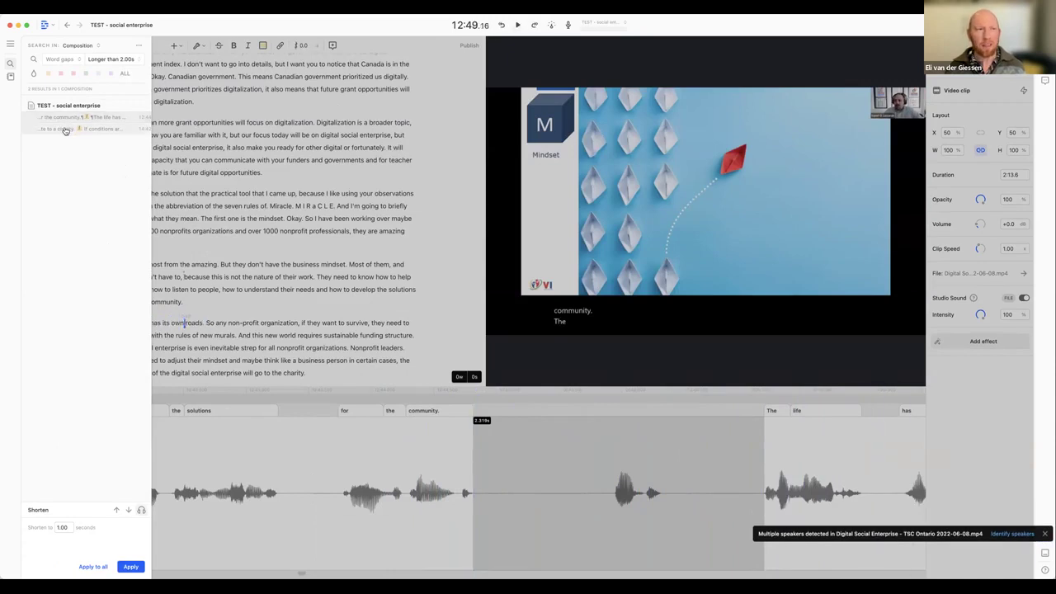
{"action": "left_click", "coordinate": [65, 130]}
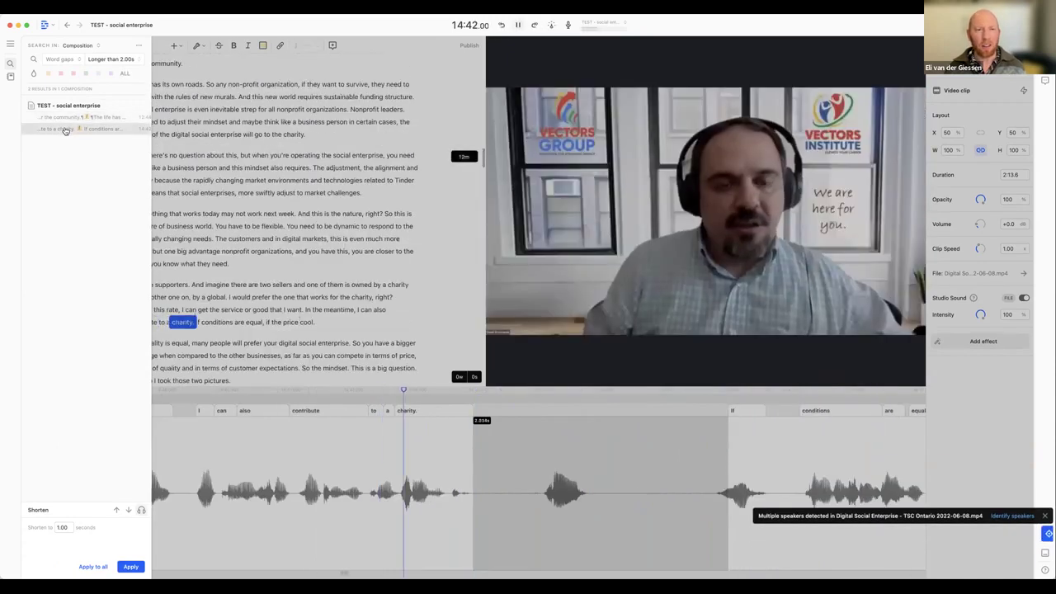
{"action": "left_click", "coordinate": [92, 567]}
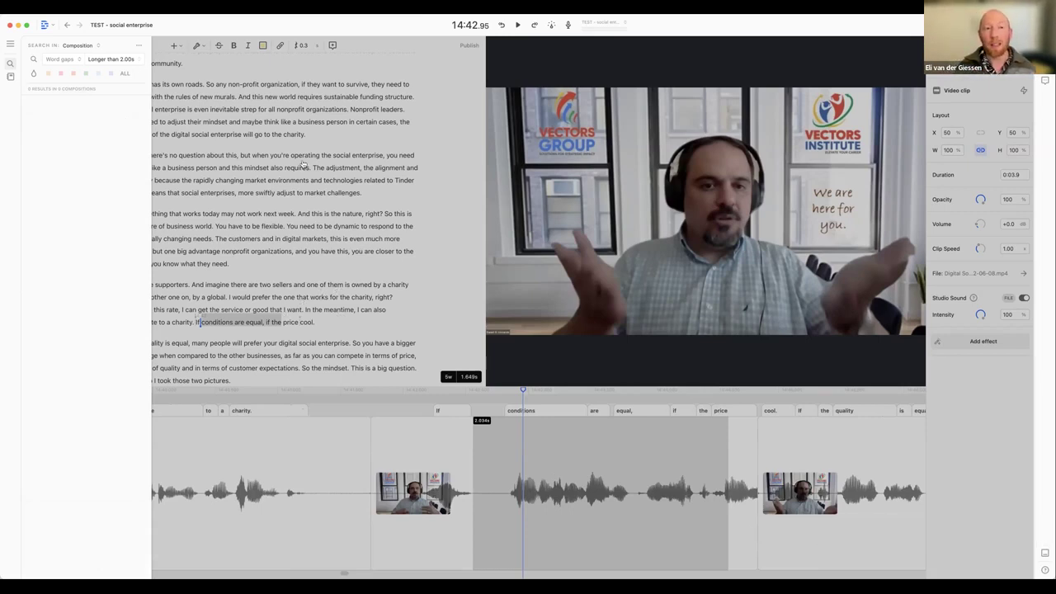
- Close the search results and trim the pause after 'charity.' to about 0.33 seconds
{"action": "key", "text": "Escape"}
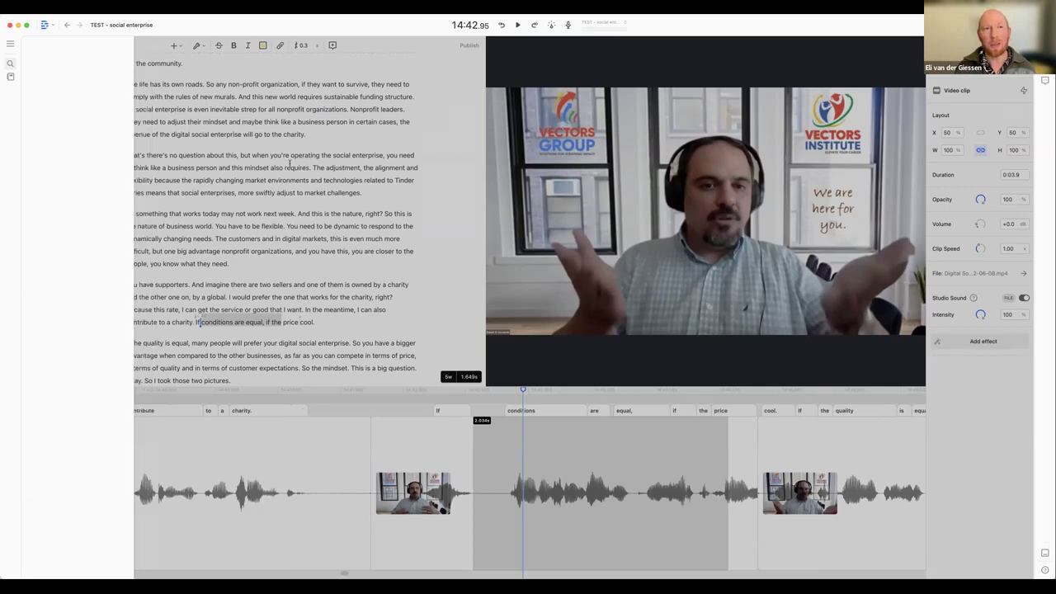
{"action": "mouse_move", "coordinate": [385, 451]}
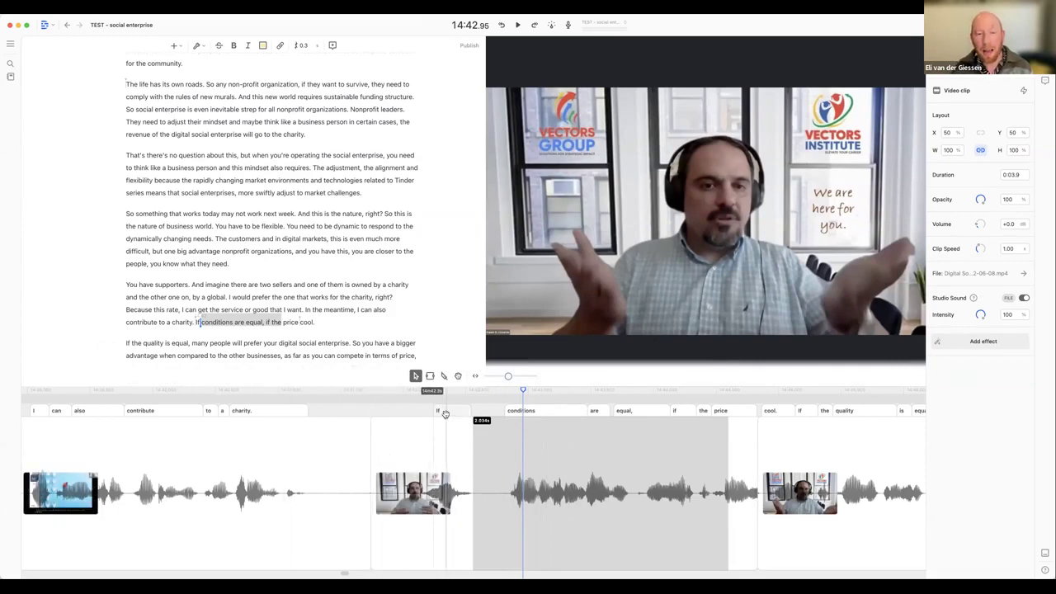
{"action": "left_click", "coordinate": [417, 411]}
{"action": "scroll", "coordinate": [417, 411], "scroll_direction": "right", "scroll_amount": 2}
{"action": "left_click_drag", "start_coordinate": [416, 411], "coordinate": [356, 414]}
{"action": "left_click", "coordinate": [438, 467]}
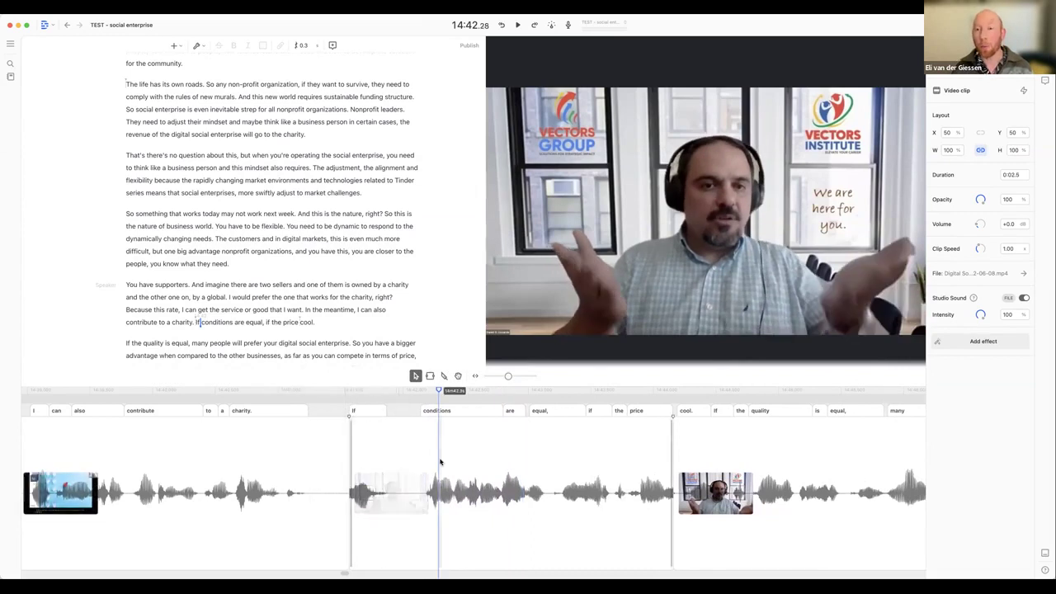
{"action": "left_click", "coordinate": [469, 47]}
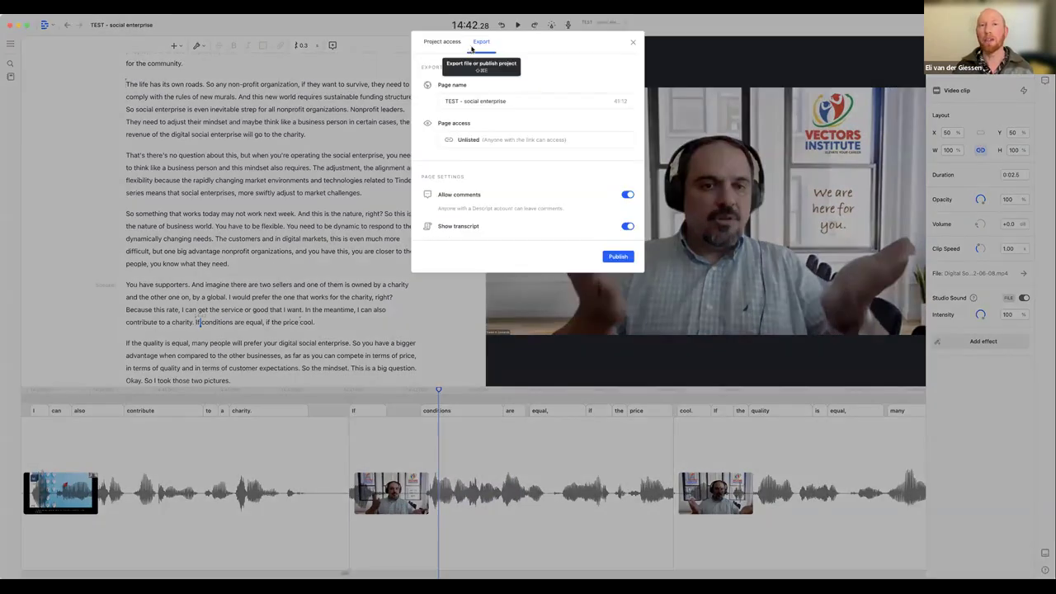
{"action": "left_click", "coordinate": [481, 45]}
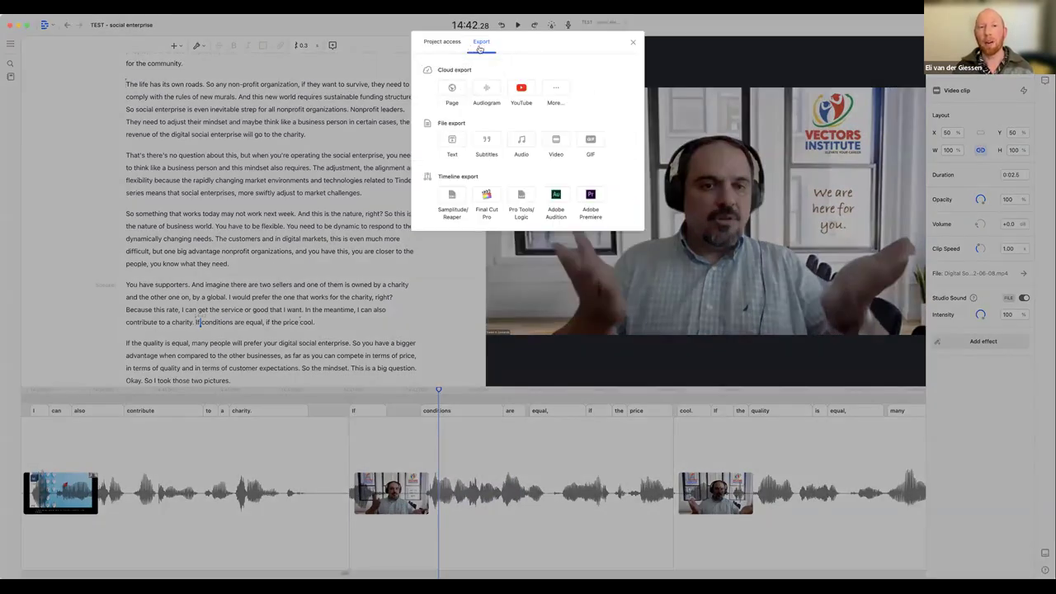
{"action": "left_click", "coordinate": [558, 195]}
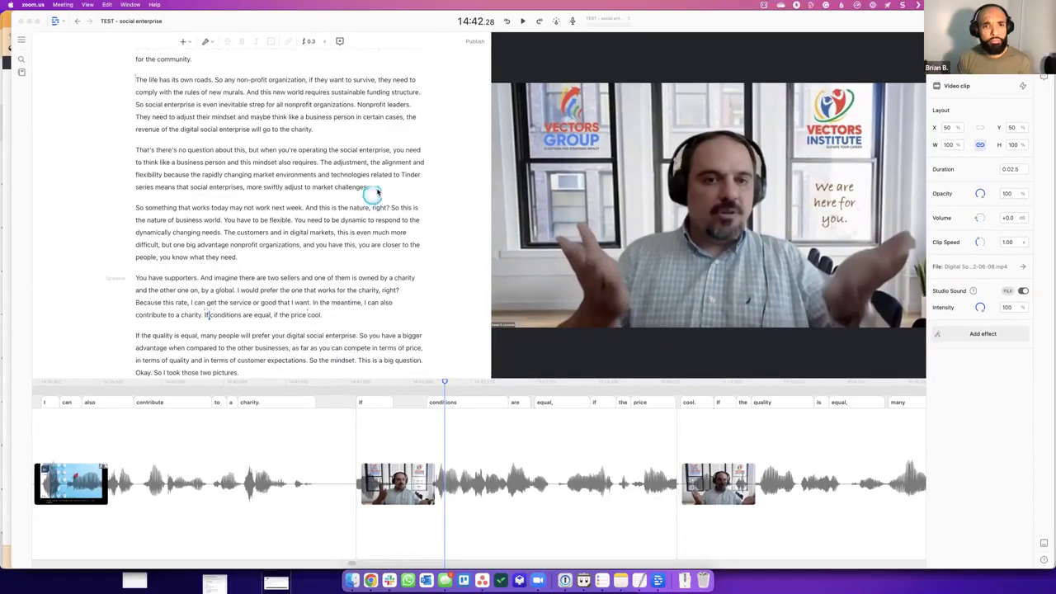
- Publish the webinar as an unlisted Page with comments and transcript on, then open it in the browser
{"action": "left_click", "coordinate": [473, 47]}
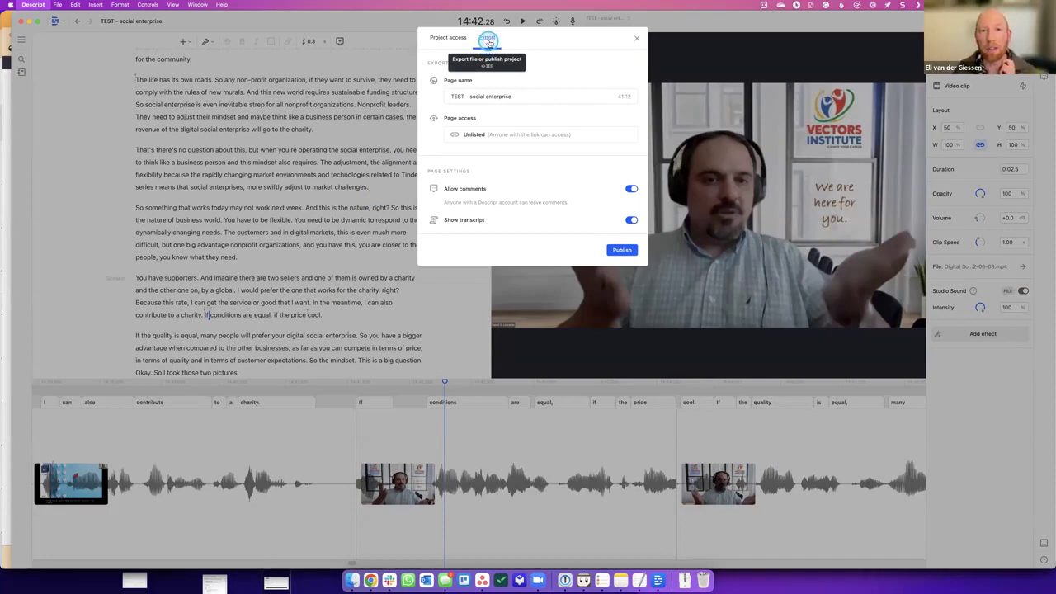
{"action": "left_click", "coordinate": [445, 39]}
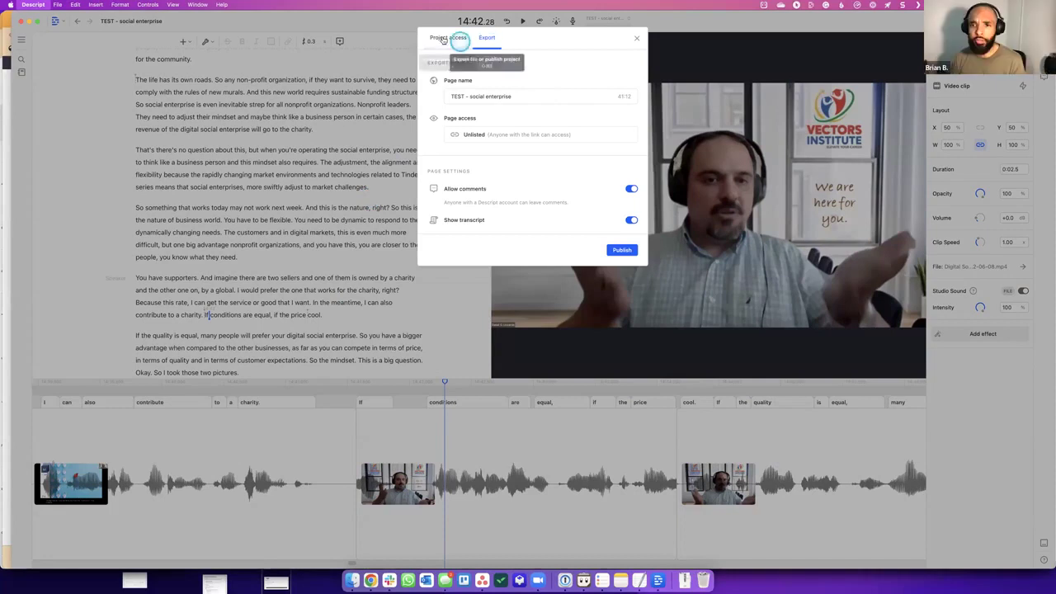
{"action": "left_click", "coordinate": [485, 38]}
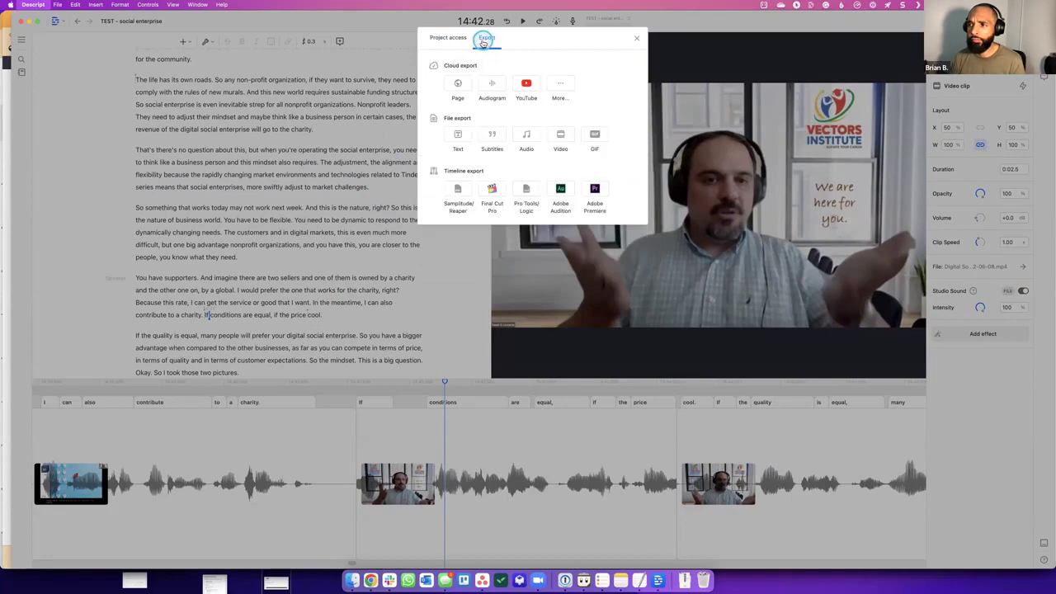
{"action": "left_click", "coordinate": [456, 86]}
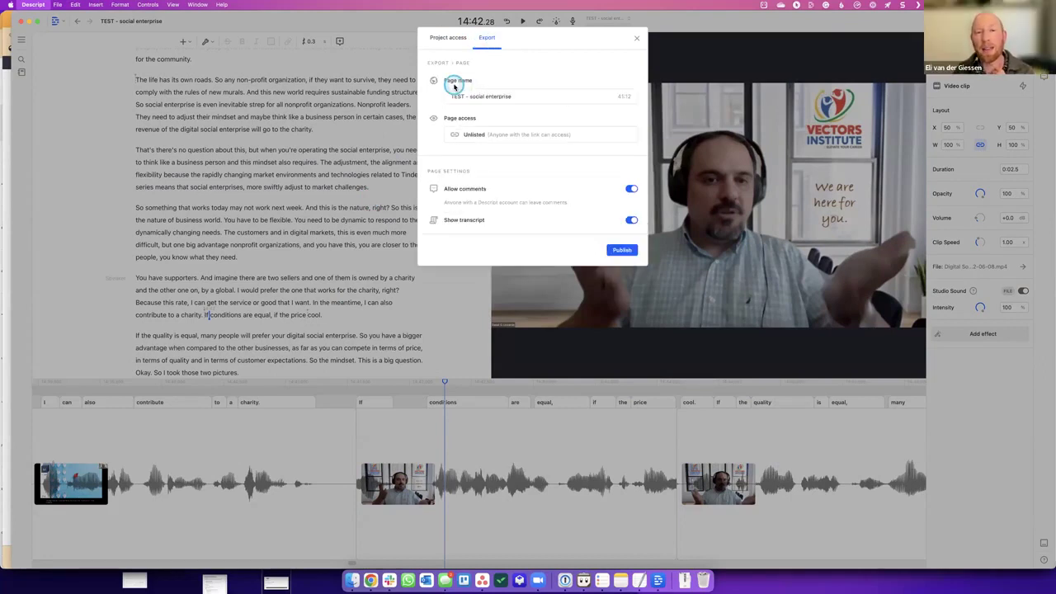
{"action": "left_click", "coordinate": [464, 137]}
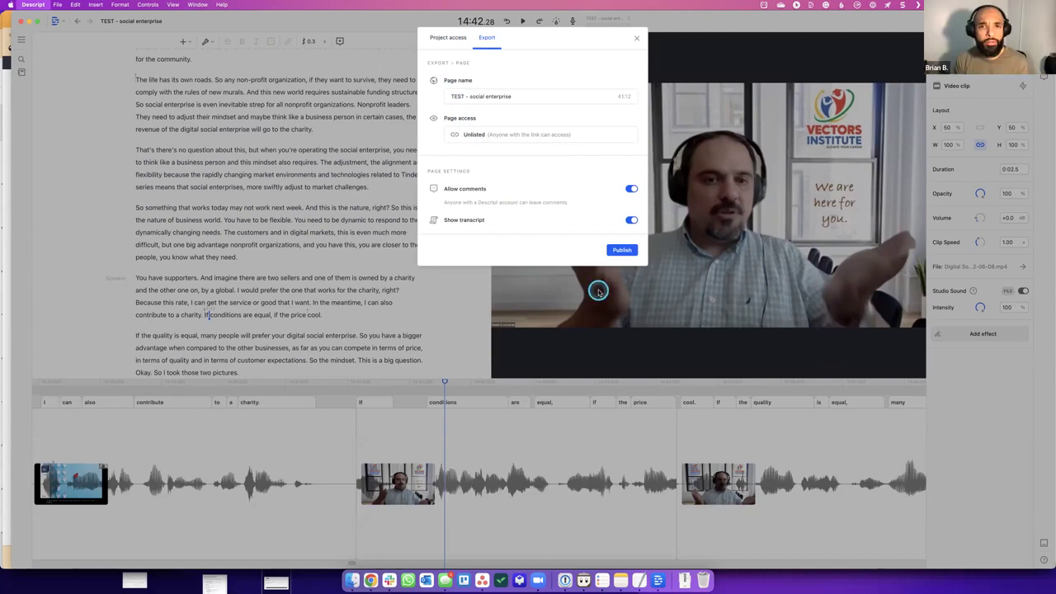
{"action": "left_click", "coordinate": [620, 250]}
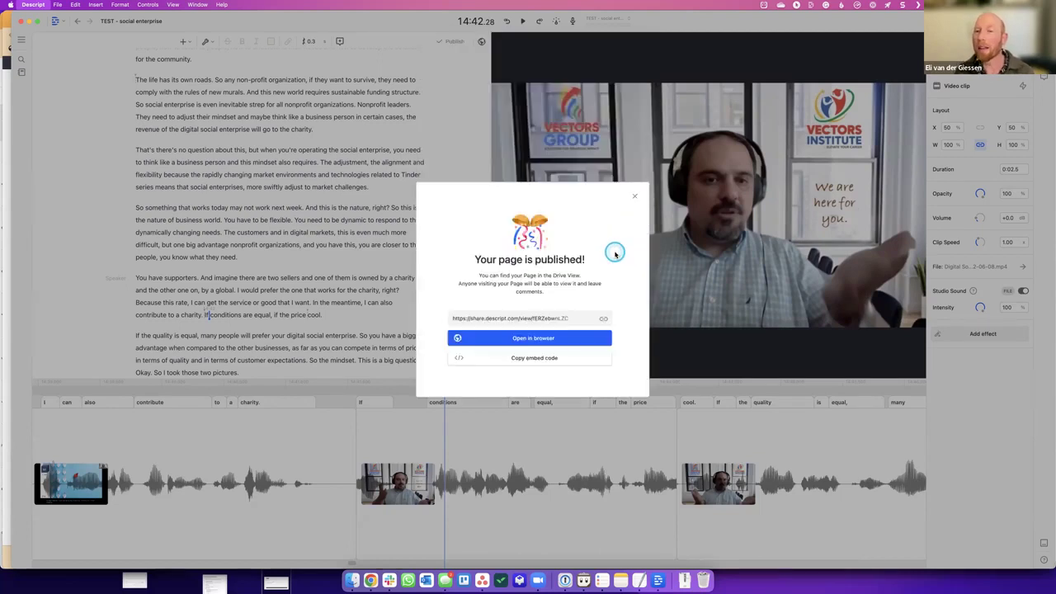
{"action": "left_click", "coordinate": [537, 339]}
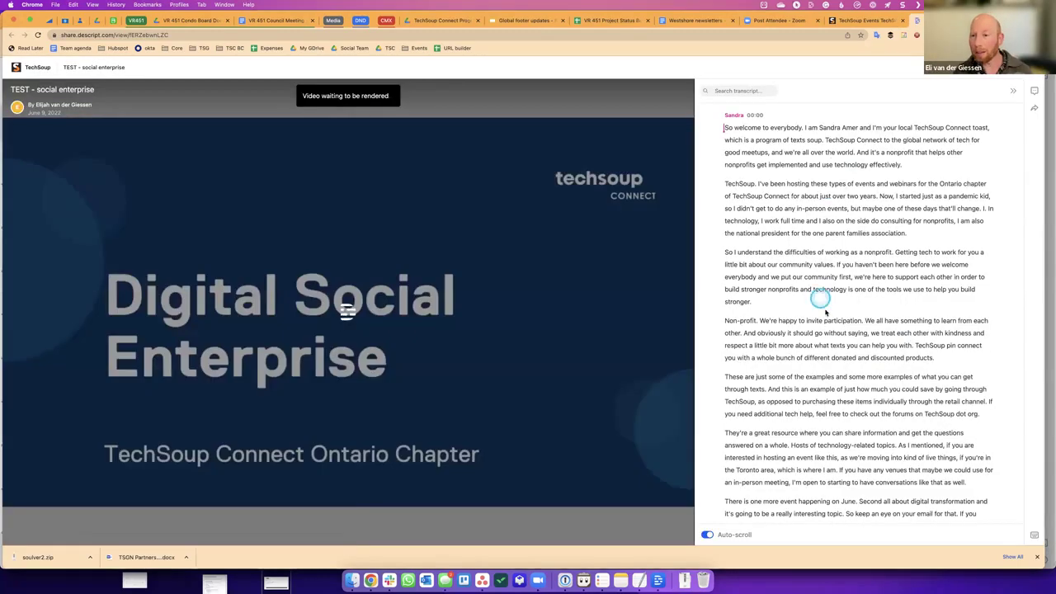
- Copy a link to the paragraph starting 'And this is basically the summary' at 5m31s
{"action": "scroll", "coordinate": [831, 357], "scroll_direction": "down", "scroll_amount": 3}
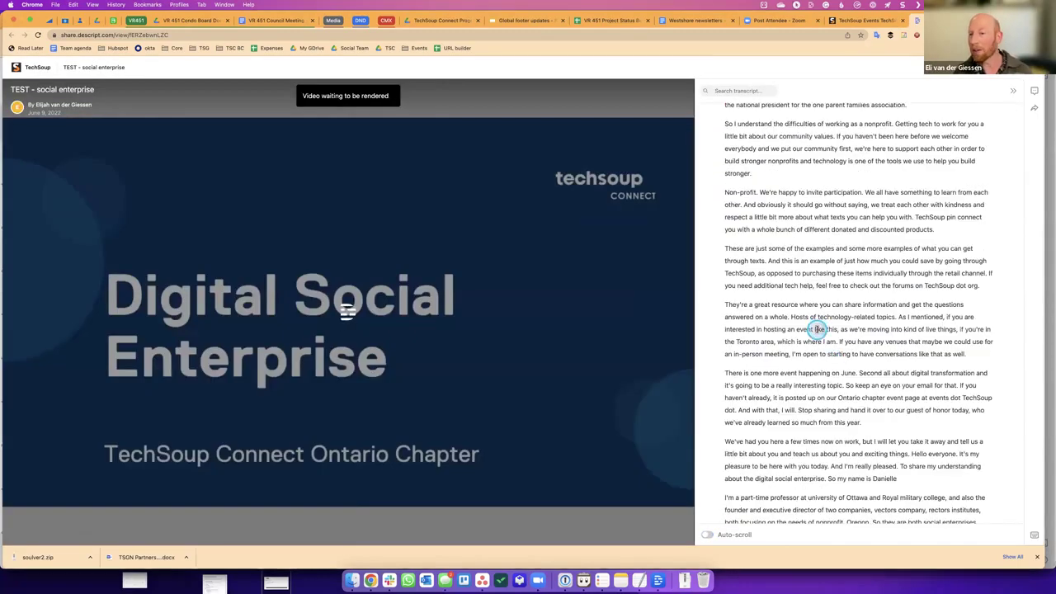
{"action": "scroll", "coordinate": [817, 329], "scroll_direction": "down", "scroll_amount": 15}
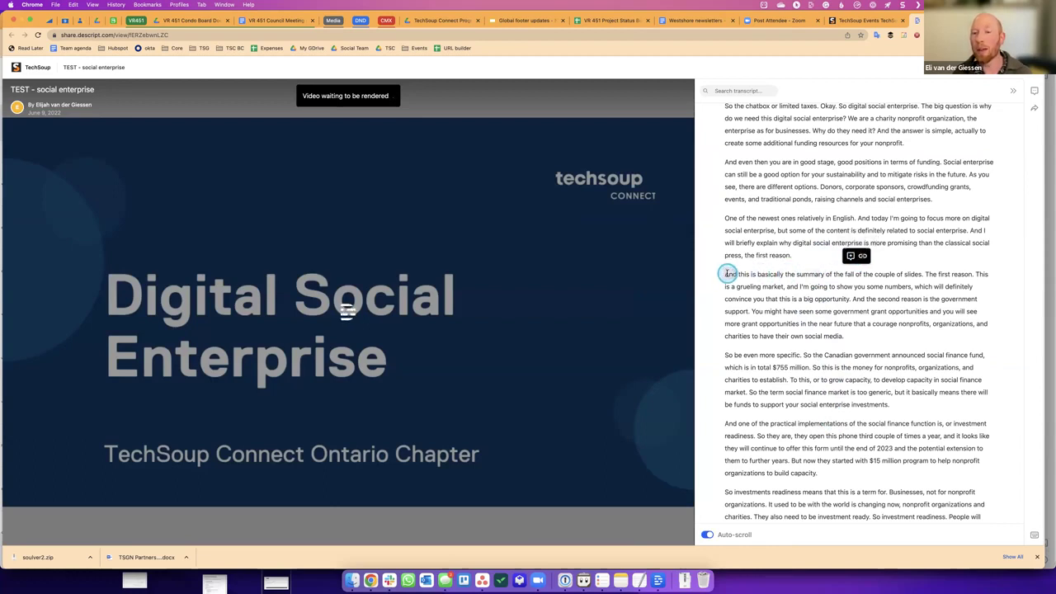
{"action": "left_click_drag", "start_coordinate": [725, 274], "coordinate": [861, 337]}
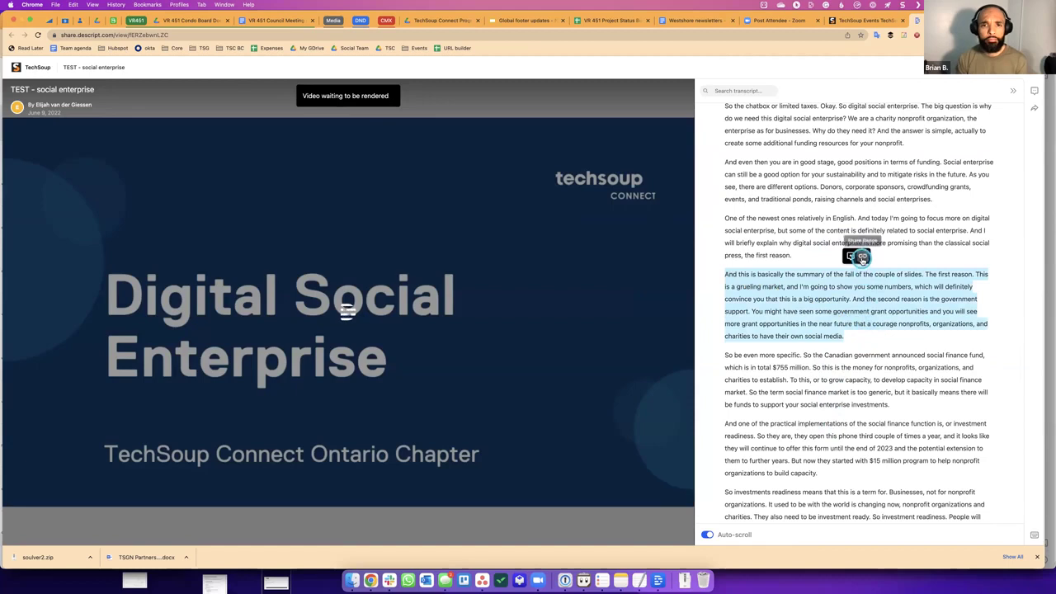
{"action": "left_click", "coordinate": [861, 257]}
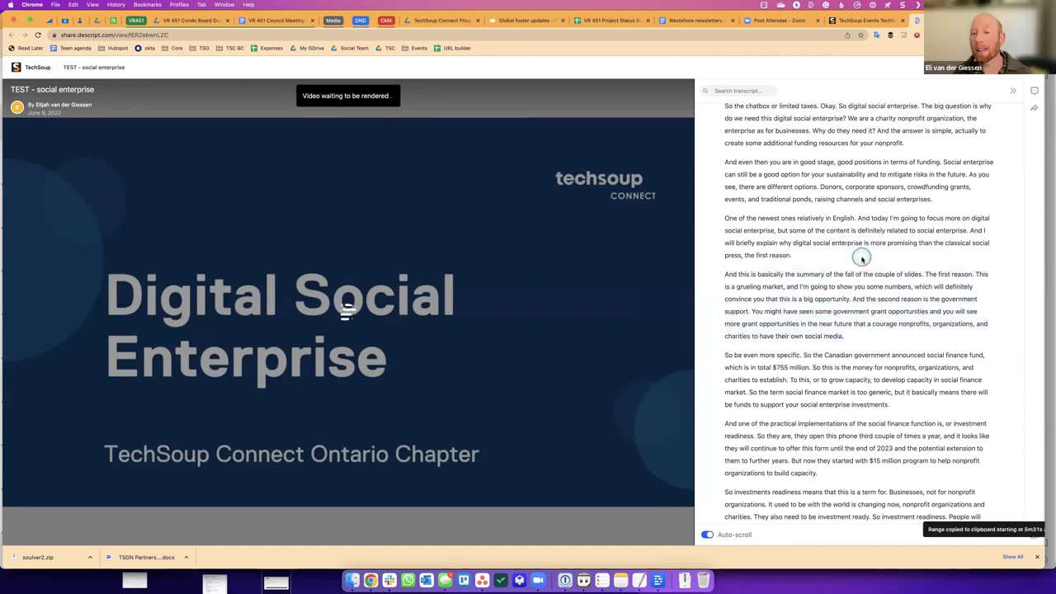